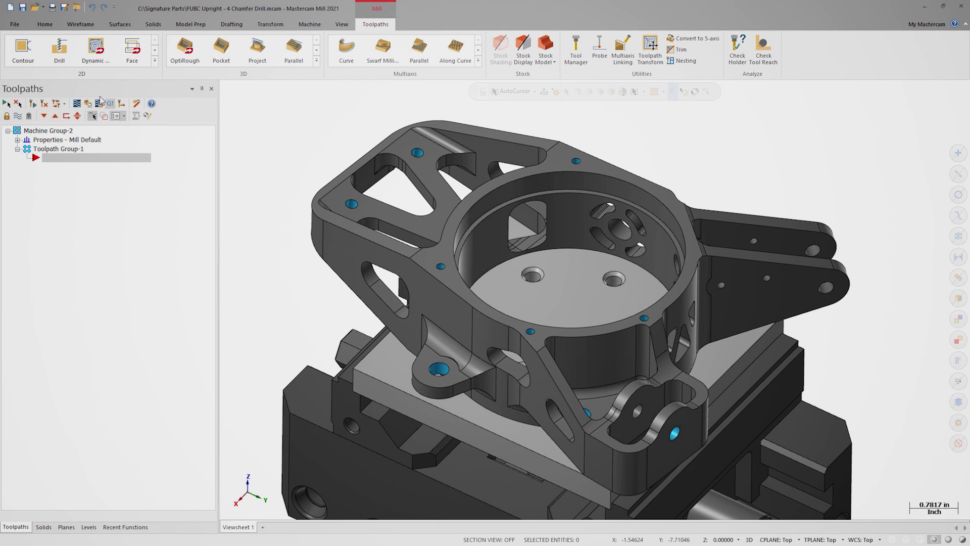
# - Start a Drill toolpath and add both same-direction 0.3228-diameter hole features
pyautogui.click(60, 50)
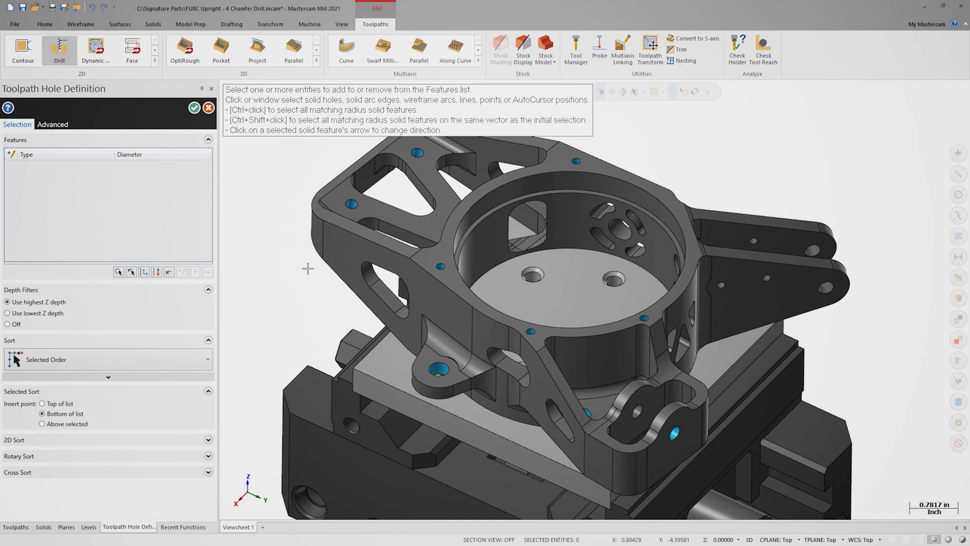
pyautogui.keyDown('ctrl'); pyautogui.click(439, 369); pyautogui.keyUp('ctrl')
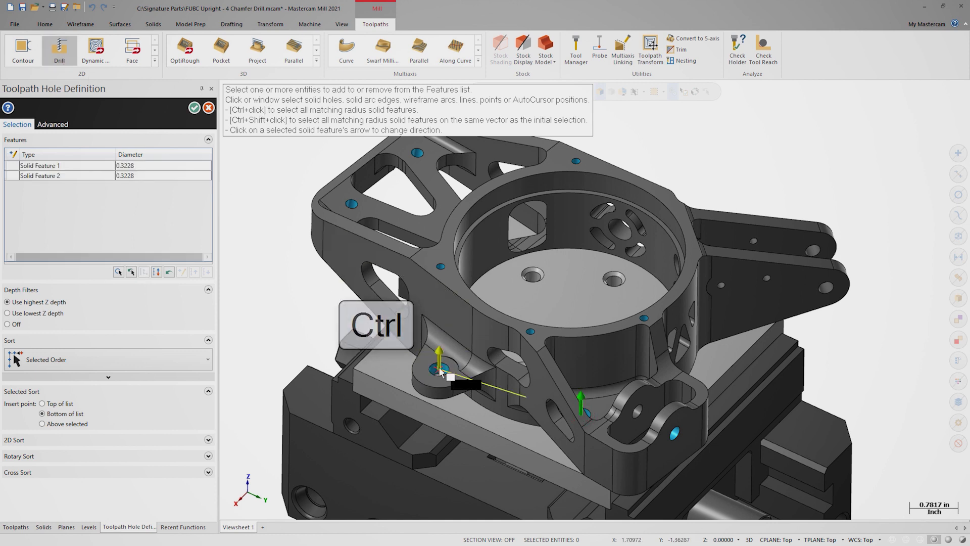
pyautogui.click(194, 108)
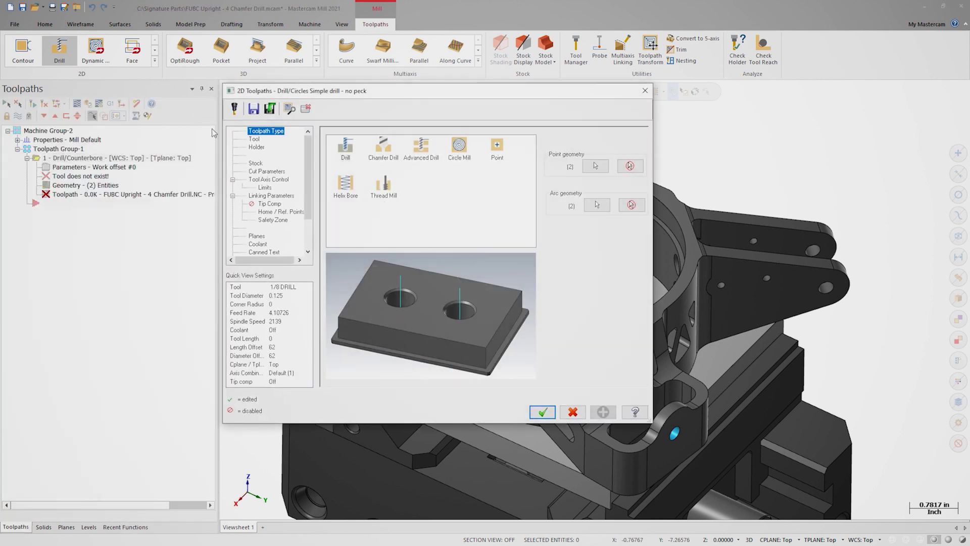
# - Choose tool 8, the 0.625 Spot 90 Deg drill, for the toolpath
pyautogui.click(257, 140)
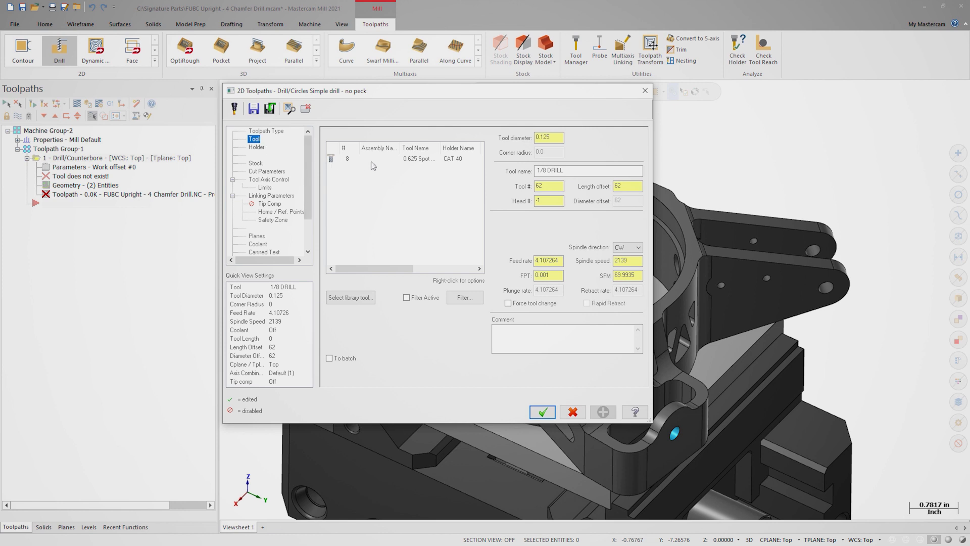
pyautogui.click(372, 160)
pyautogui.click(288, 196)
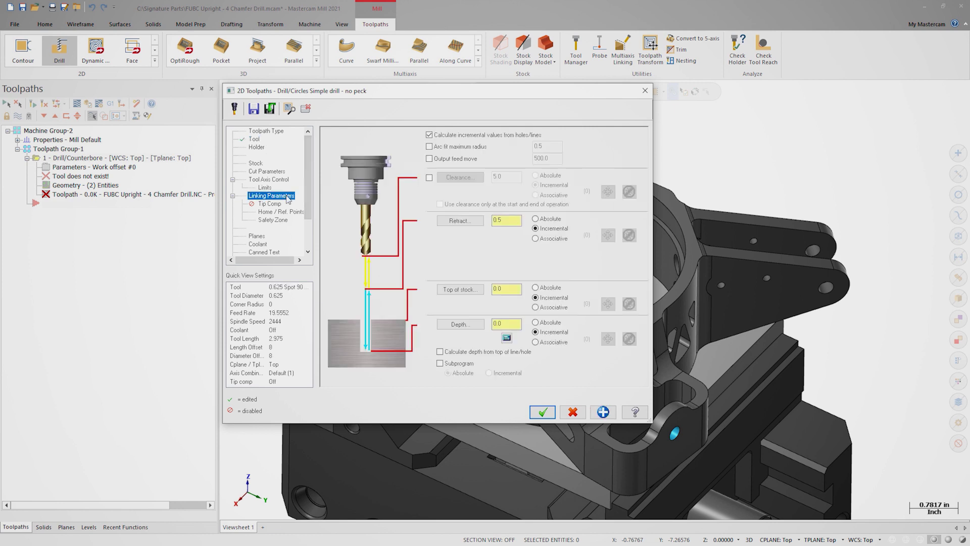
# - Use the Depth Calculator with the hole's arc diameter +0.03 to get depth -0.176417
pyautogui.click(506, 337)
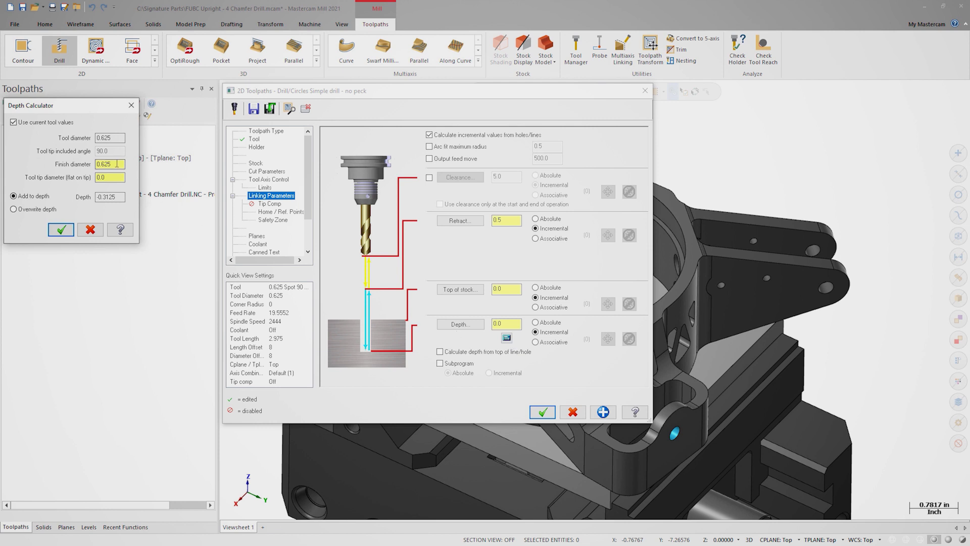
pyautogui.rightClick(116, 163)
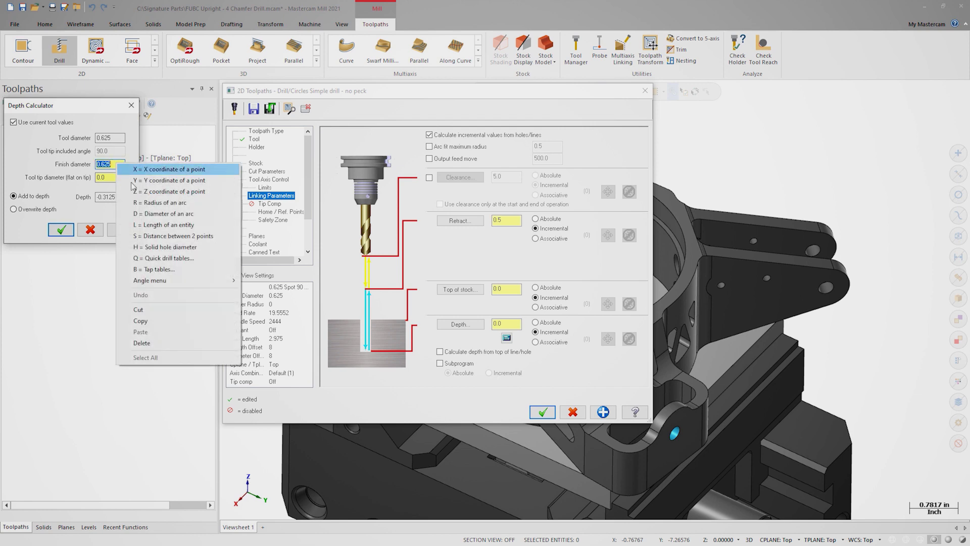
pyautogui.click(153, 215)
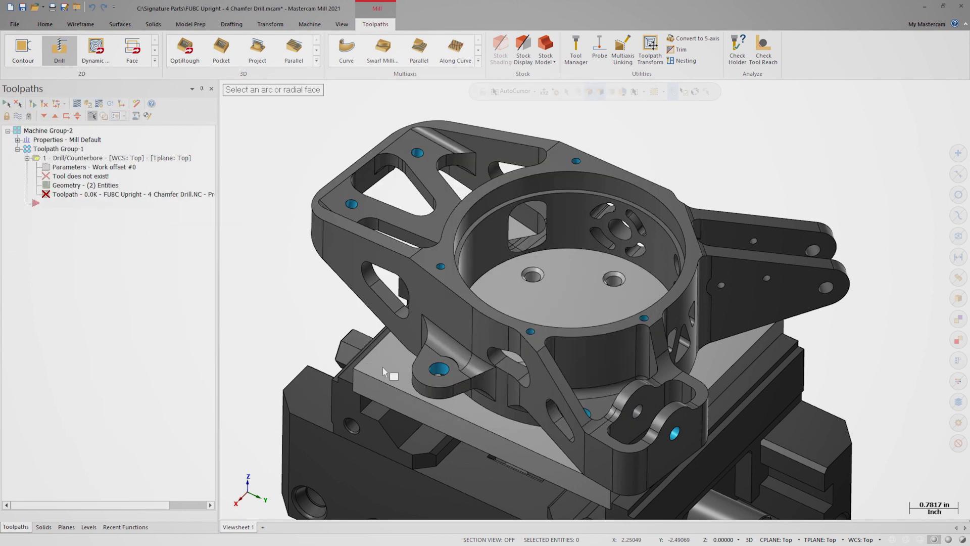
pyautogui.click(438, 370)
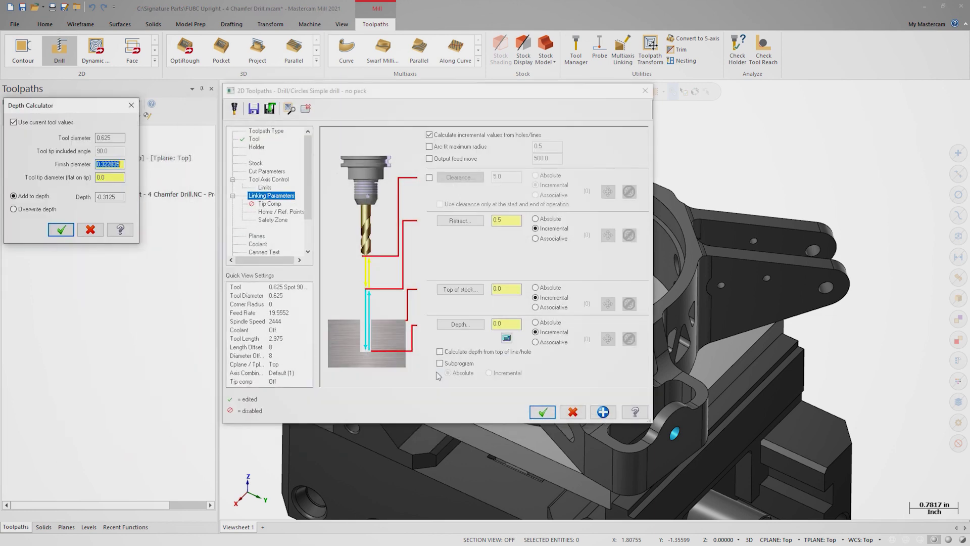
pyautogui.click(123, 164)
pyautogui.write('+0.03')
pyautogui.press('Tab')
pyautogui.click(69, 231)
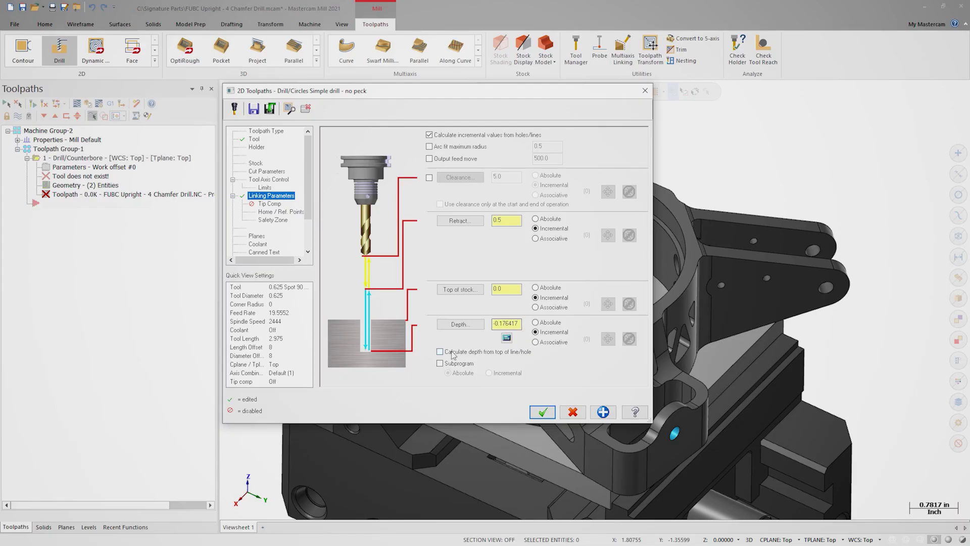
# - Calculate depth from the hole top, enable clearance 3, and generate the toolpath
pyautogui.click(440, 352)
pyautogui.click(428, 177)
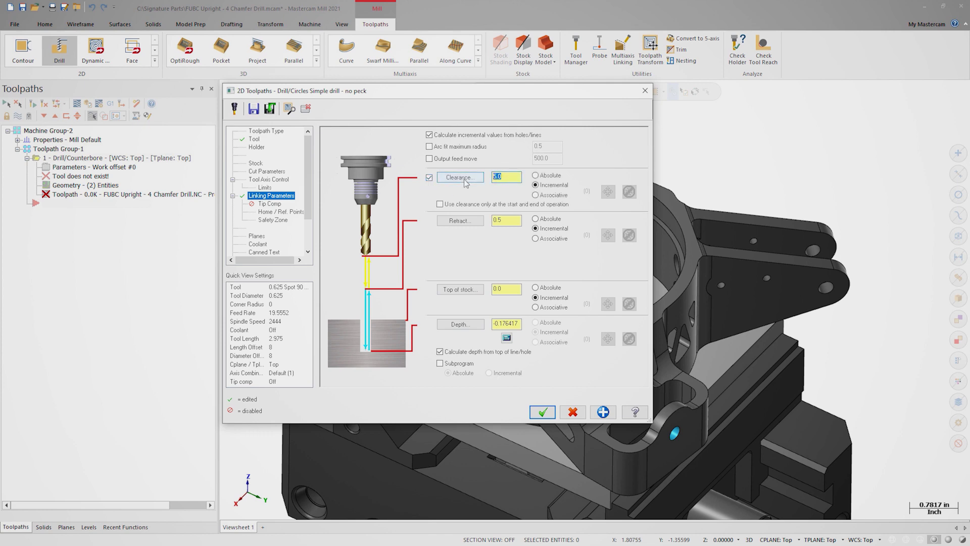
pyautogui.click(549, 411)
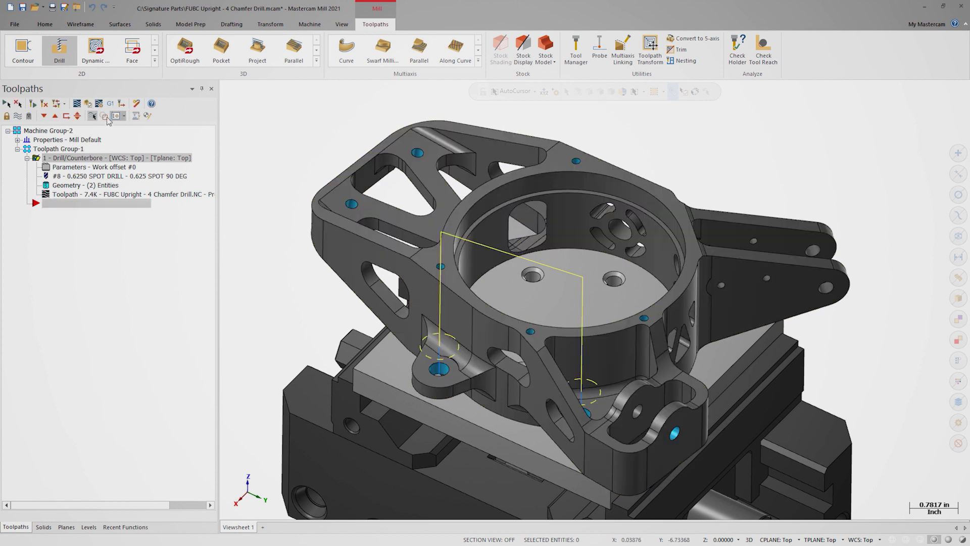
# - Backplot the first drill toolpath, advancing the spot tool over both 0.3228 holes
pyautogui.click(104, 116)
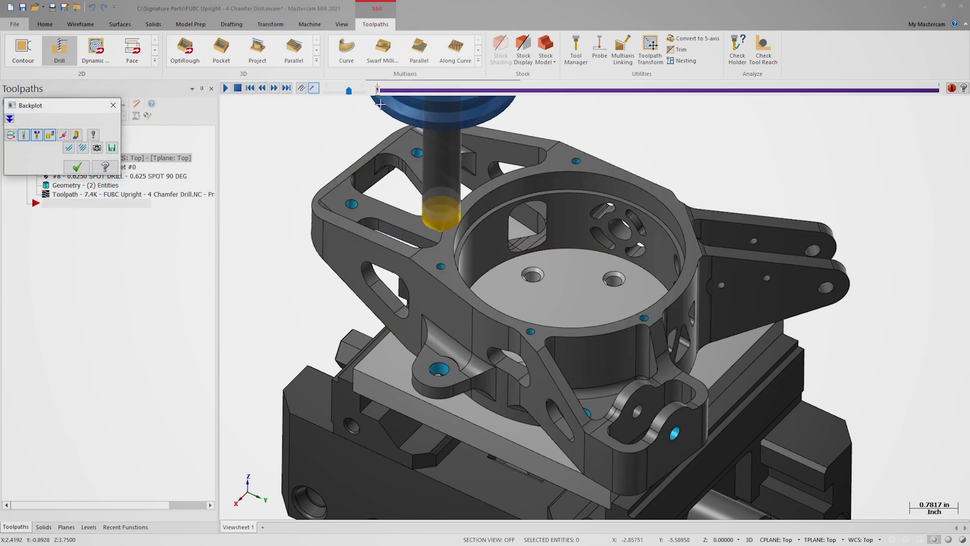
pyautogui.moveTo(378, 91)
pyautogui.mouseDown()
pyautogui.moveTo(419, 100)
pyautogui.moveTo(793, 103)
pyautogui.moveTo(546, 100)
pyautogui.mouseUp()
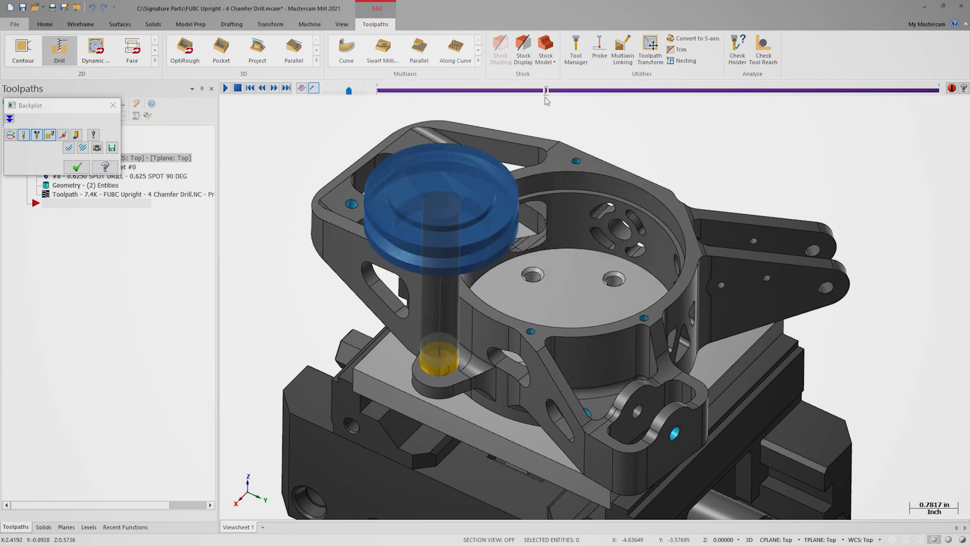
pyautogui.scroll(5, 541, 98)
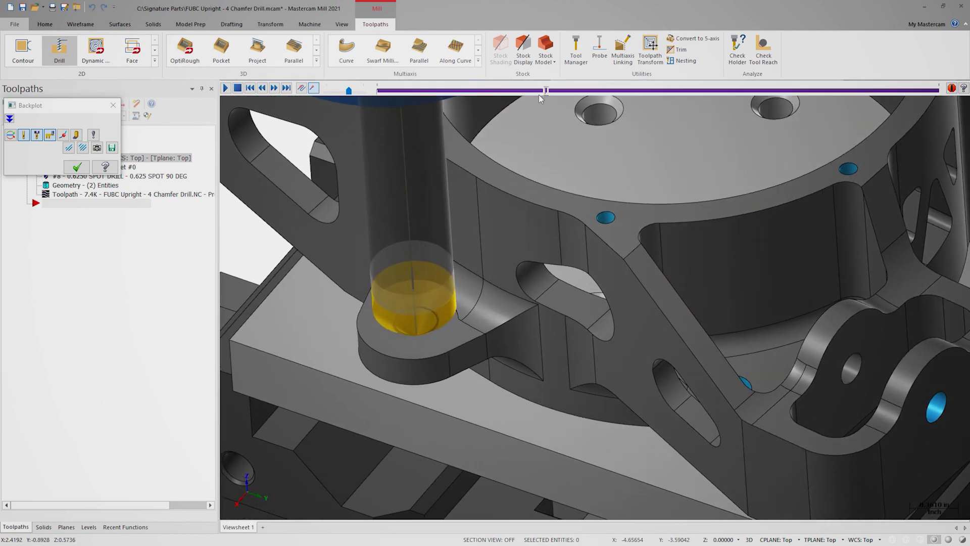
pyautogui.scroll(2, 539, 98)
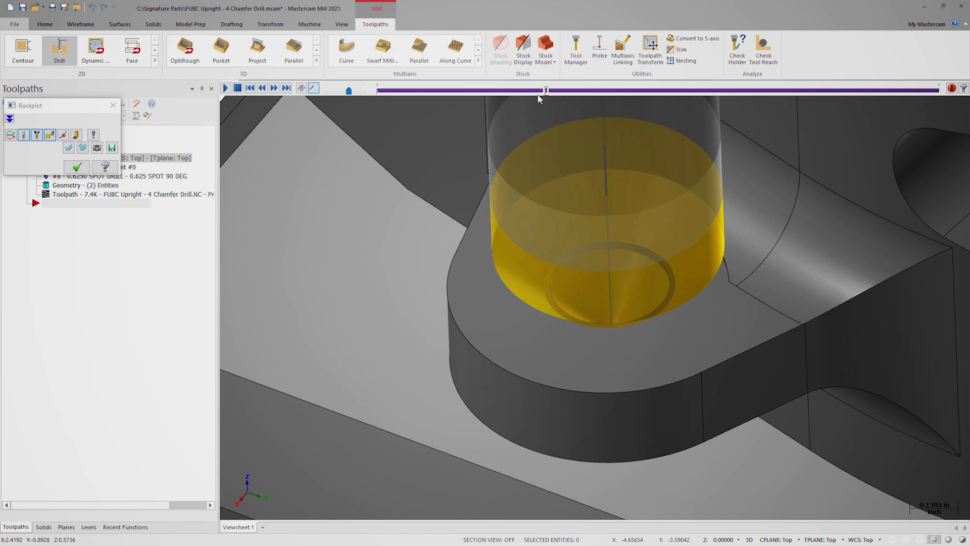
pyautogui.scroll(-7, 539, 99)
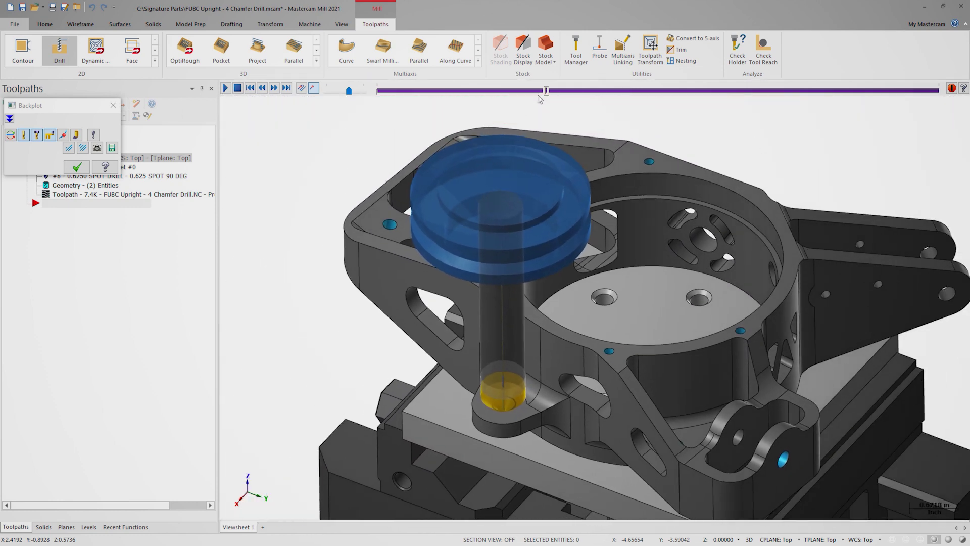
pyautogui.scroll(-1, 540, 99)
# - Close Backplot, start a second Drill toolpath, and add the four same-direction 0.138 holes
pyautogui.click(77, 167)
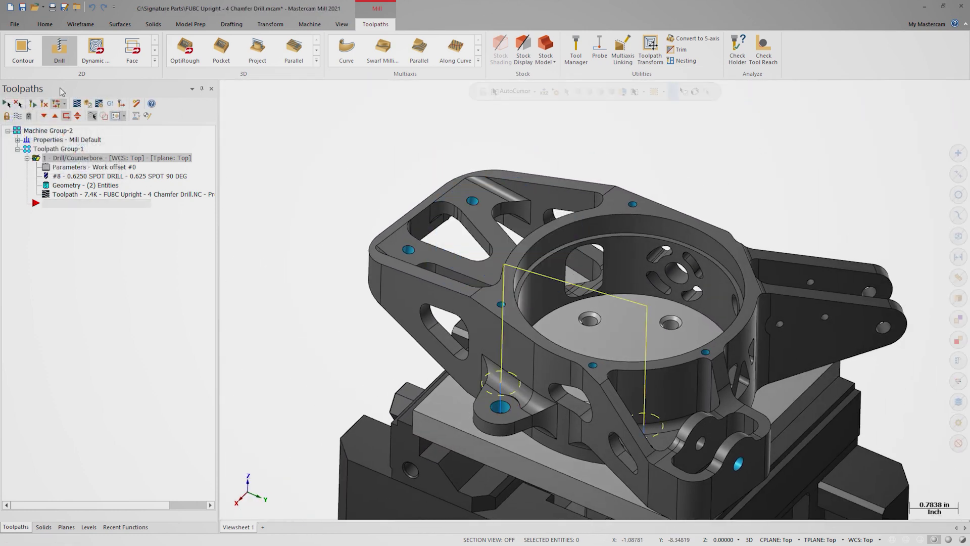
pyautogui.click(59, 51)
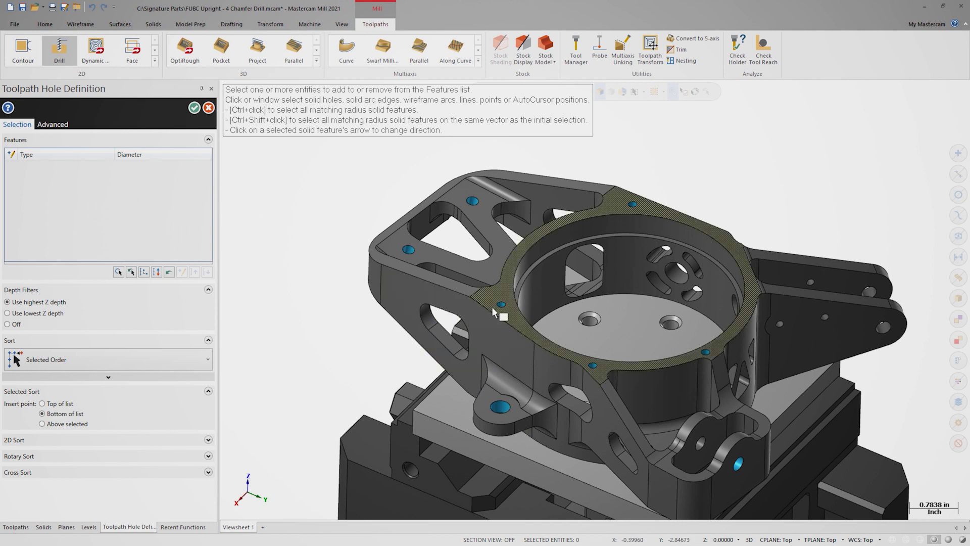
pyautogui.keyDown('ctrl'); pyautogui.keyDown('shift'); pyautogui.click(501, 304); pyautogui.keyUp('shift'); pyautogui.keyUp('ctrl')
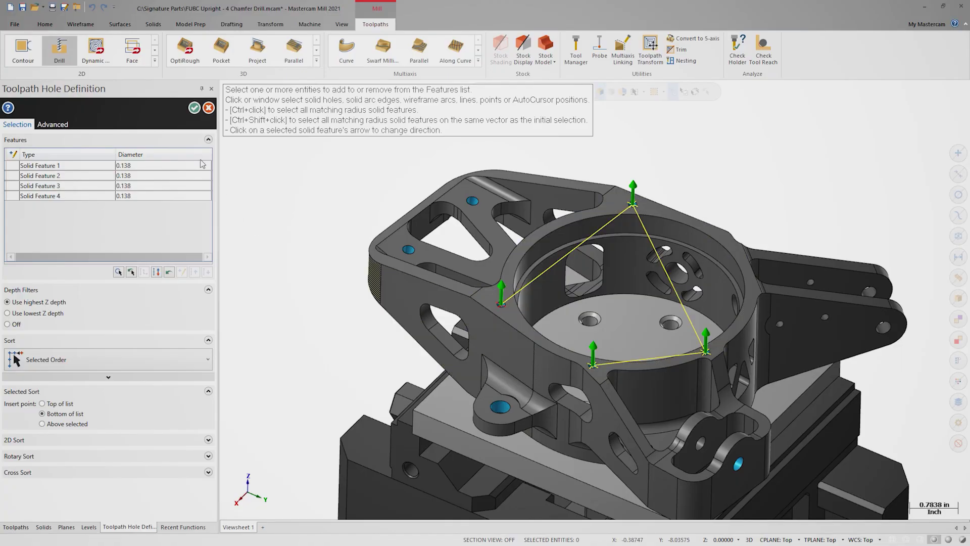
# - Accept the four holes and choose the 0.625 Spot 90 Deg tool
pyautogui.click(194, 108)
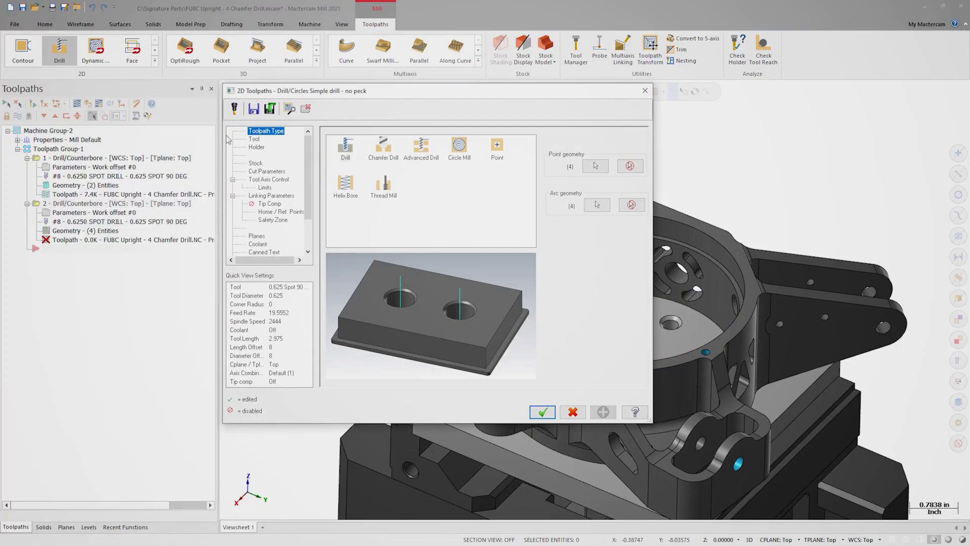
pyautogui.click(255, 140)
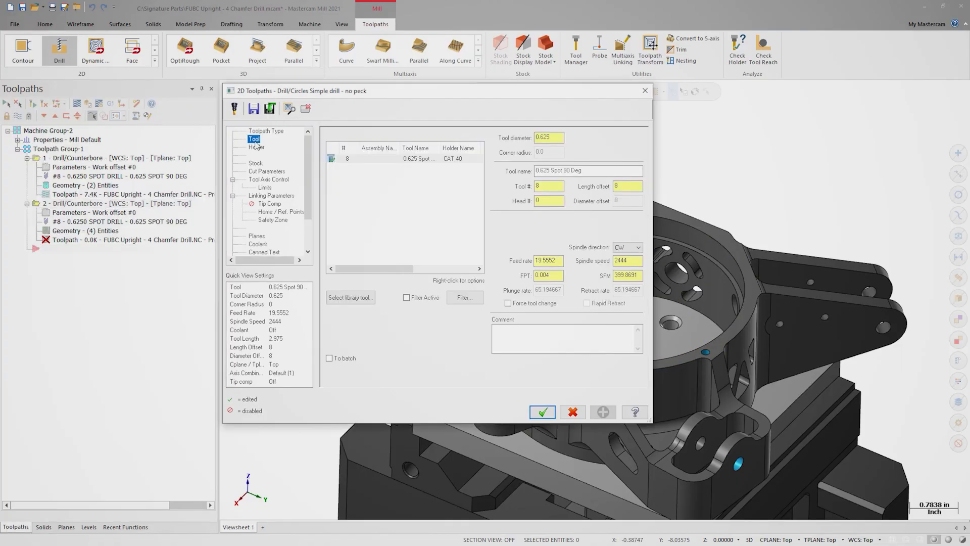
pyautogui.click(396, 160)
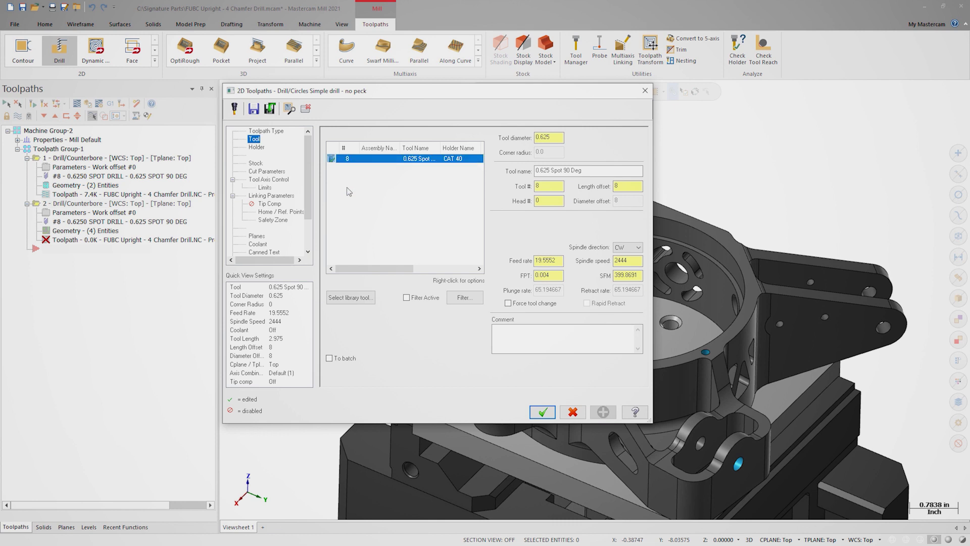
pyautogui.click(273, 196)
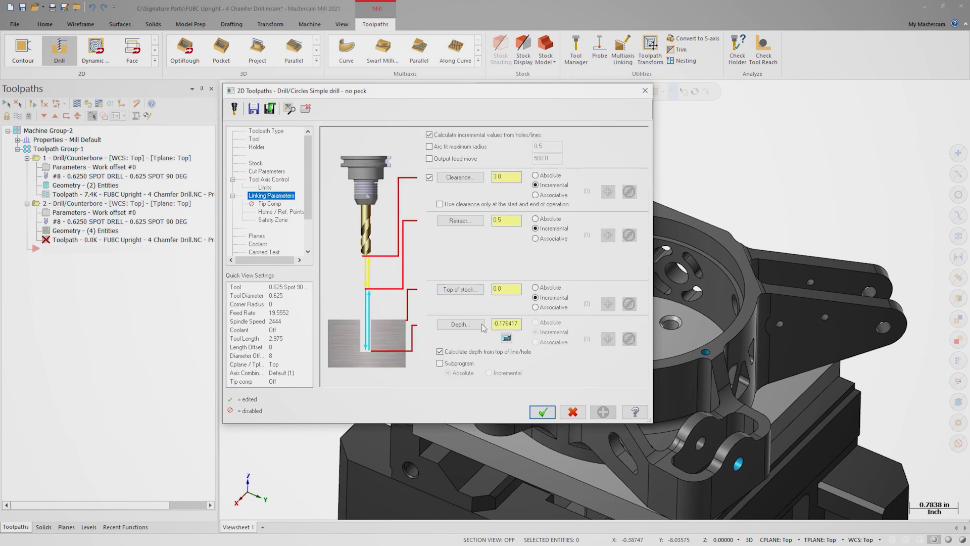
# - Set finish diameter 0.168 in the Depth Calculator, overwriting depth to -0.084, and regenerate
pyautogui.click(506, 337)
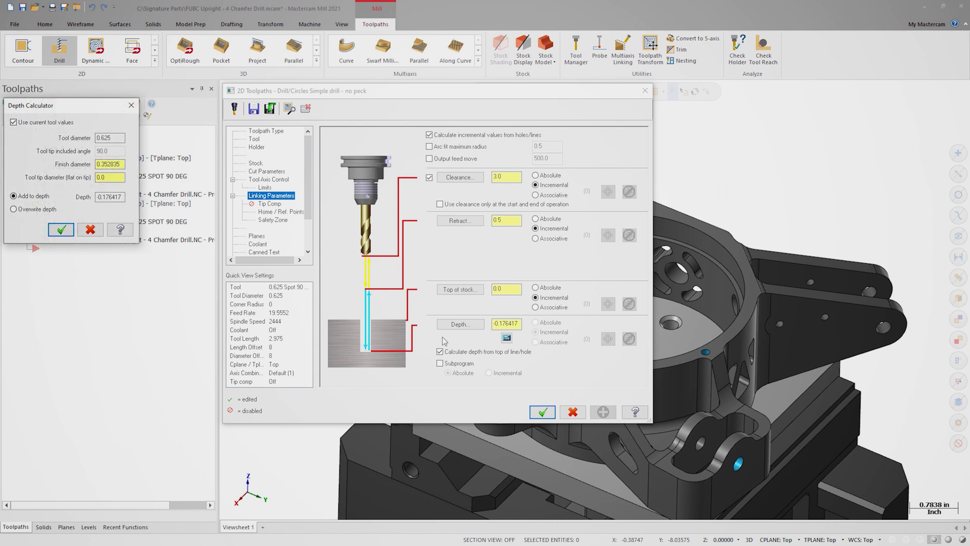
pyautogui.rightClick(124, 165)
pyautogui.click(151, 217)
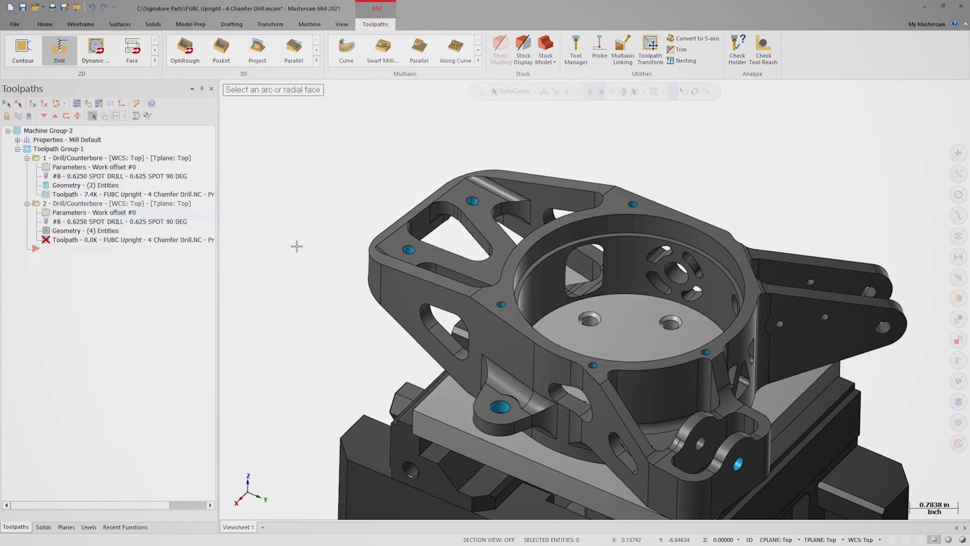
pyautogui.click(500, 305)
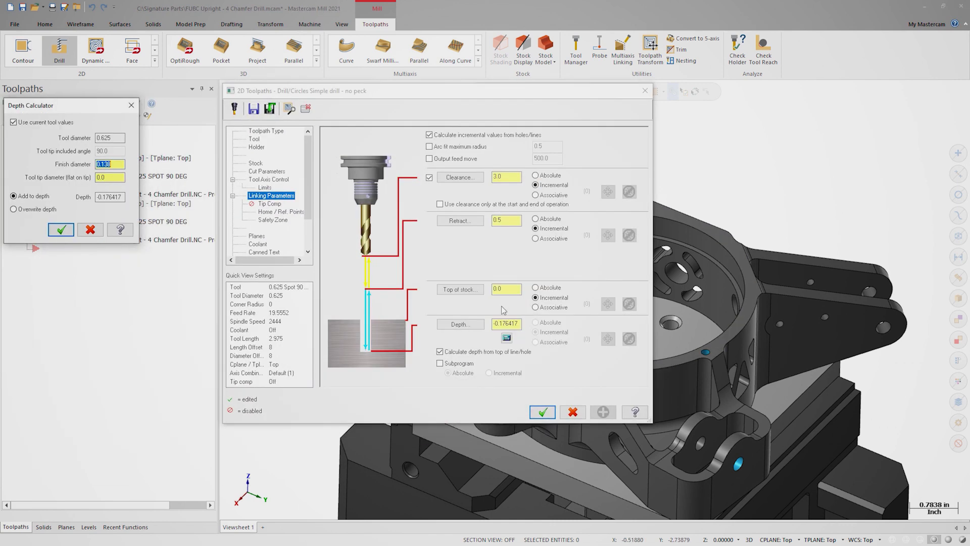
pyautogui.click(120, 162)
pyautogui.press('Tab')
pyautogui.click(14, 210)
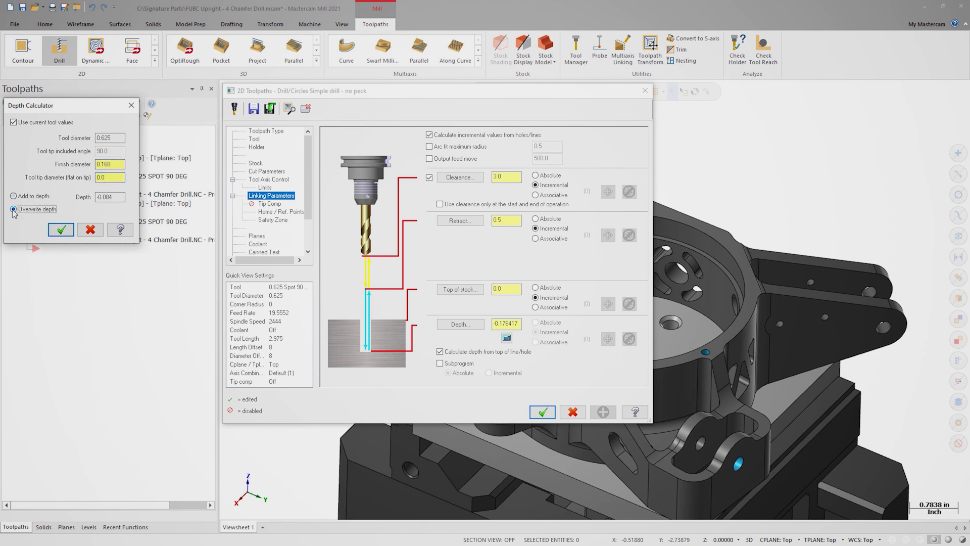
pyautogui.click(60, 229)
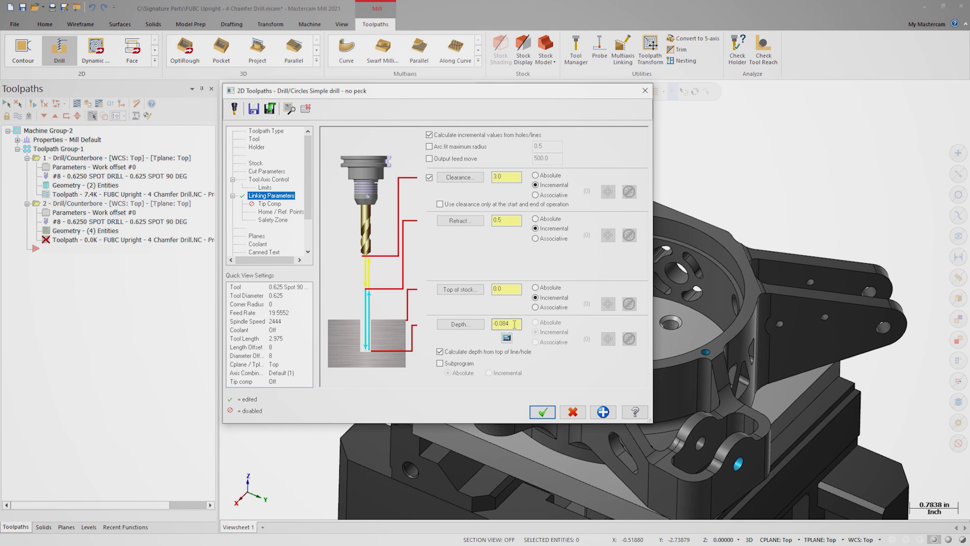
pyautogui.click(542, 412)
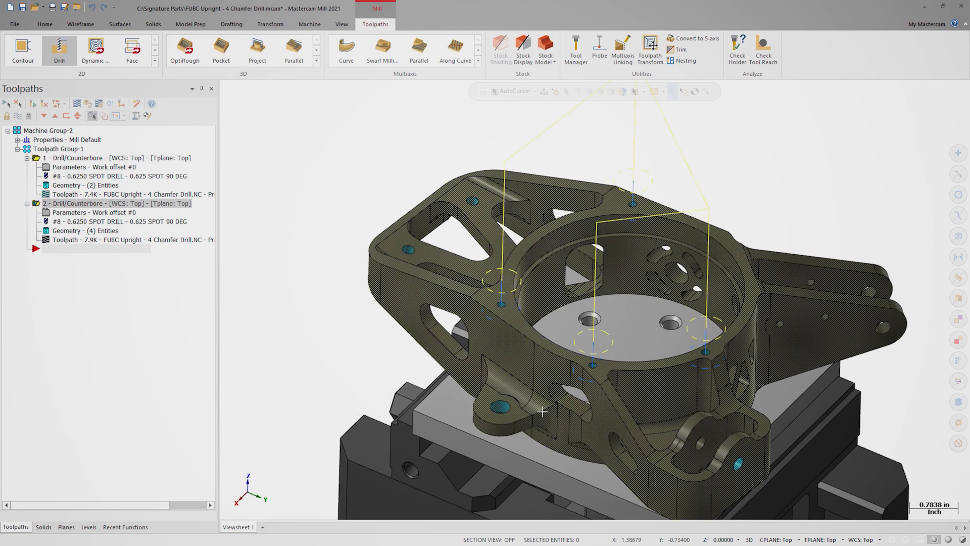
# - Backplot the second drill toolpath and zoom in on the spot drill plunging the first hole
pyautogui.click(76, 103)
pyautogui.press('r')
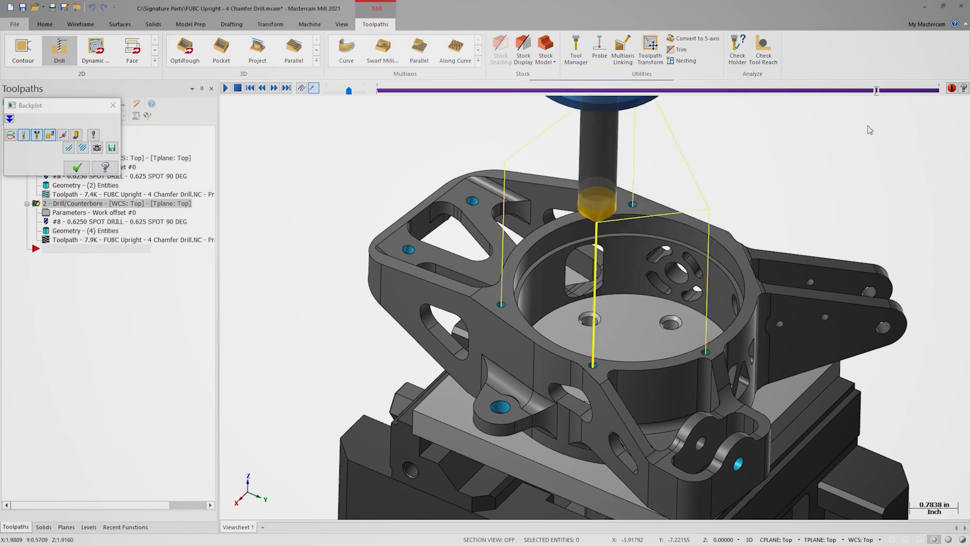
pyautogui.scroll(10, 831, 130)
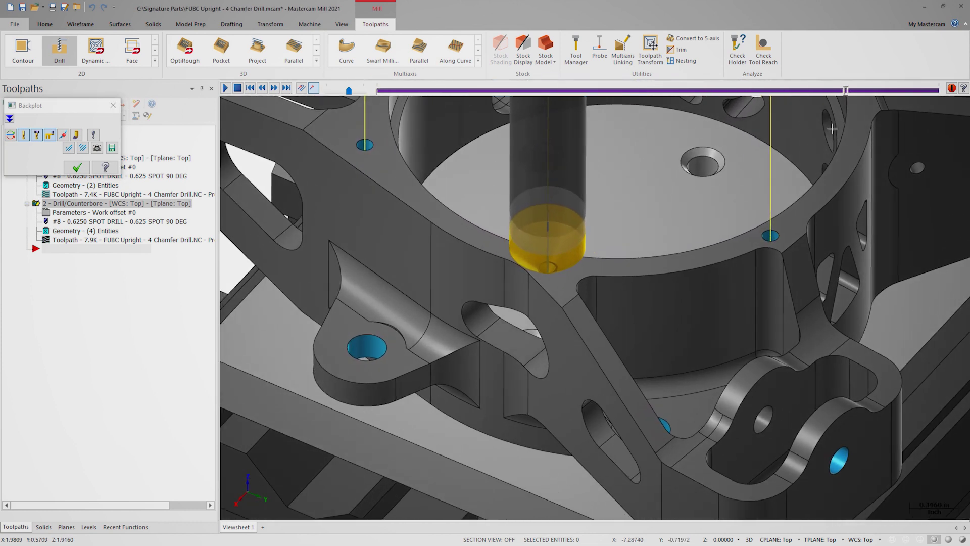
pyautogui.scroll(3, 831, 129)
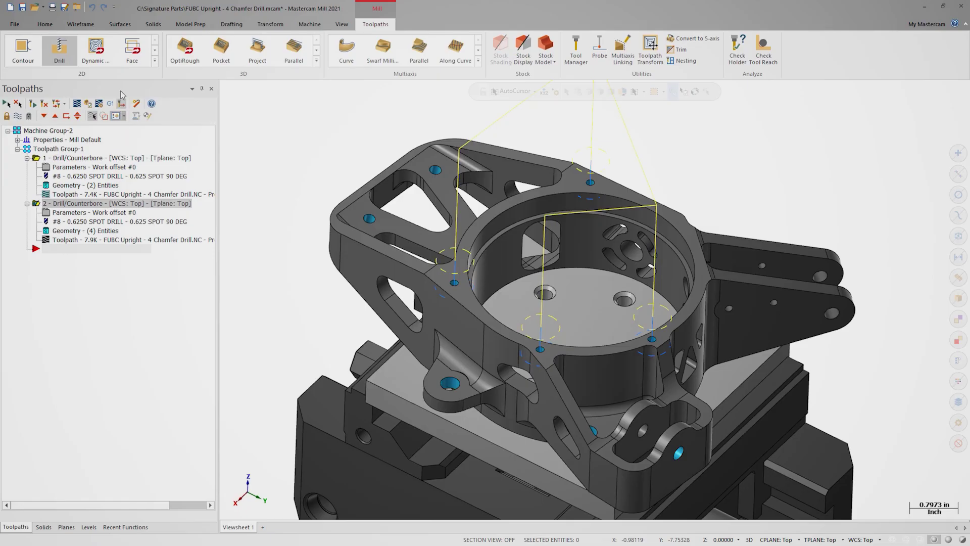
# - Start a Chamfer Drill toolpath and select the 0.196, 0.138, 0.3228 and lower-right lug holes
pyautogui.click(155, 61)
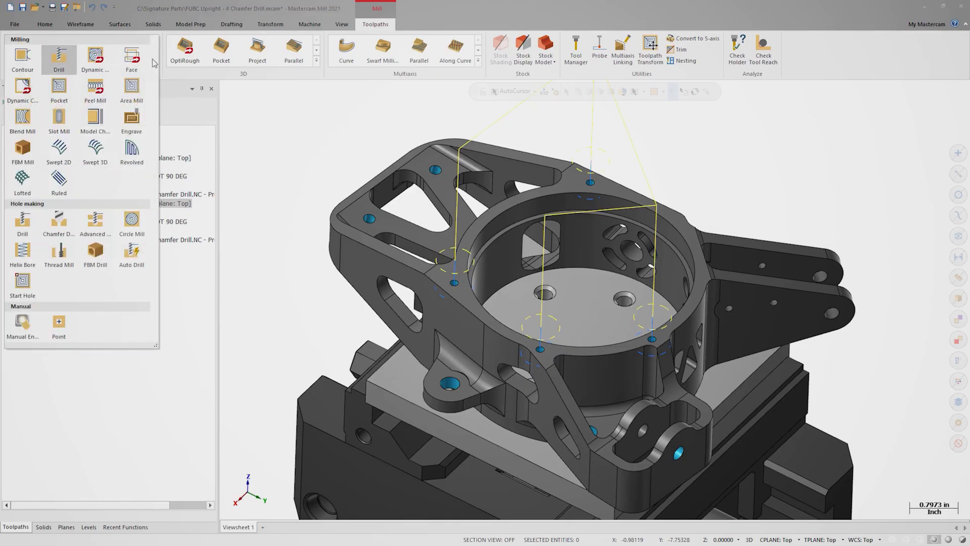
pyautogui.click(60, 220)
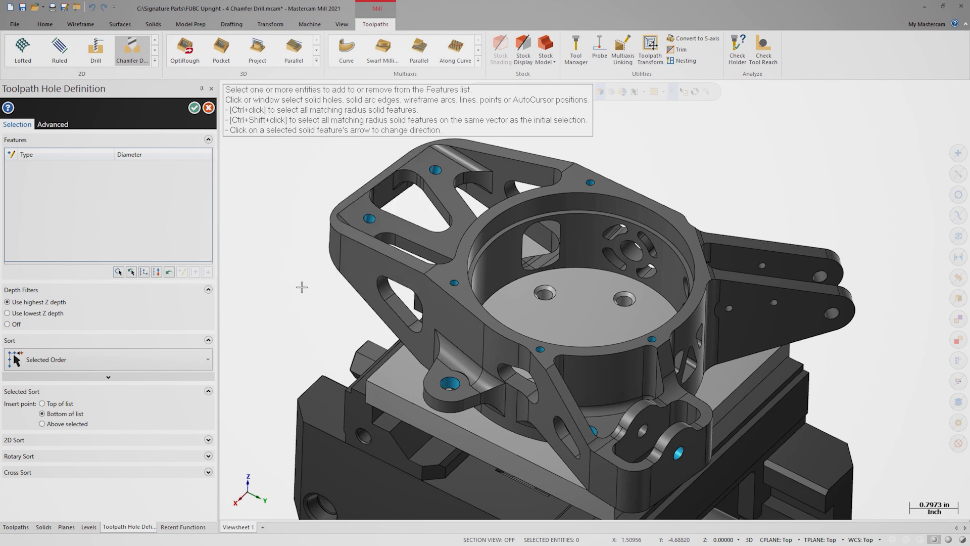
pyautogui.keyDown('ctrl'); pyautogui.click(371, 219); pyautogui.keyUp('ctrl')
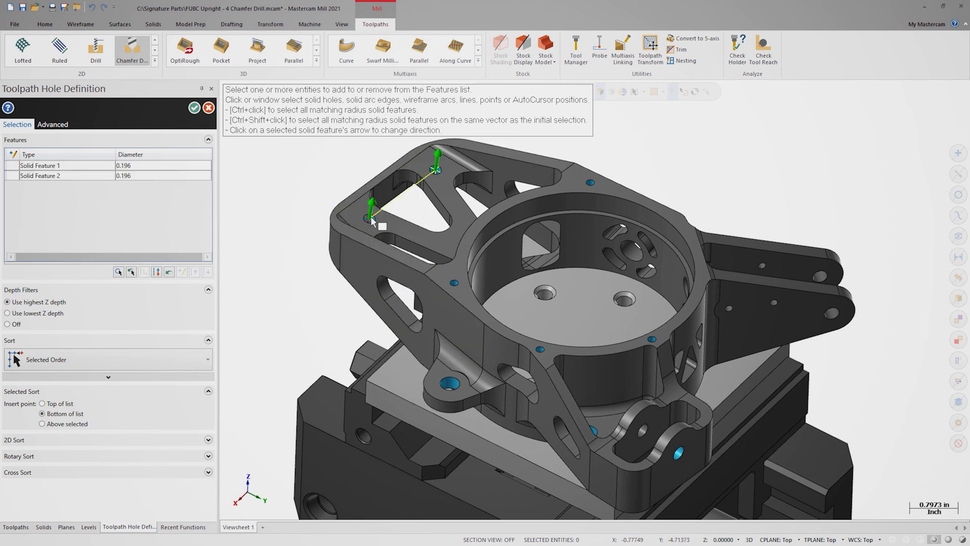
pyautogui.keyDown('ctrl'); pyautogui.click(455, 285); pyautogui.keyUp('ctrl')
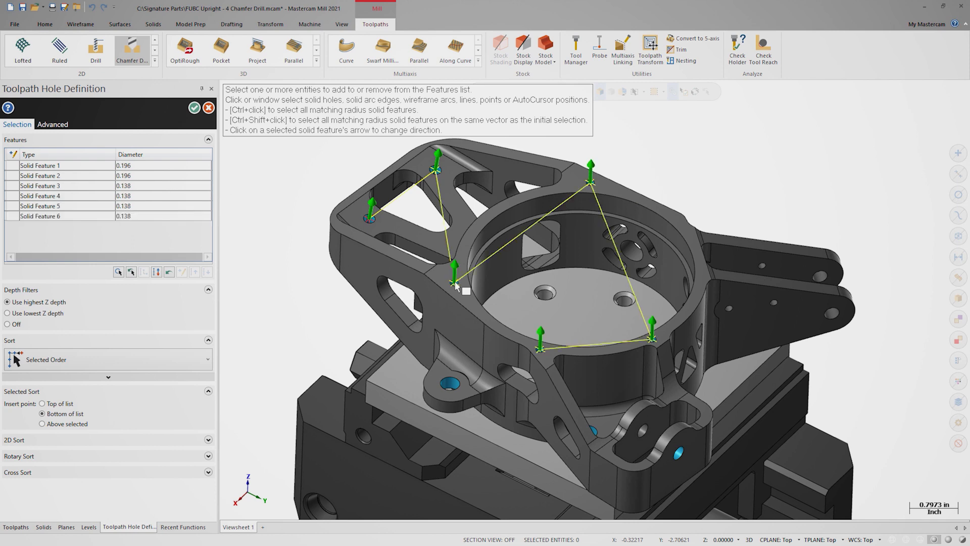
pyautogui.keyDown('ctrl'); pyautogui.click(489, 397); pyautogui.keyUp('ctrl')
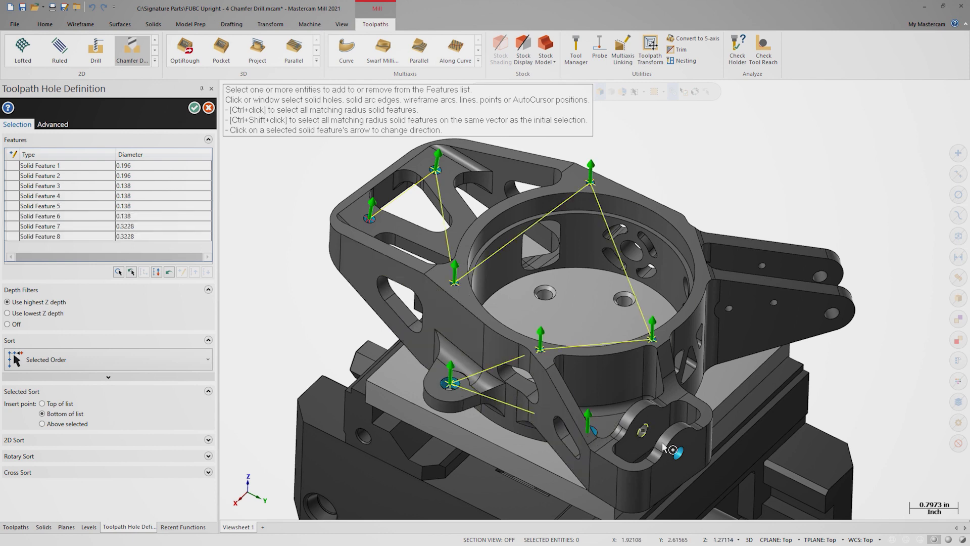
pyautogui.scroll(5, 666, 434)
pyautogui.scroll(1, 656, 389)
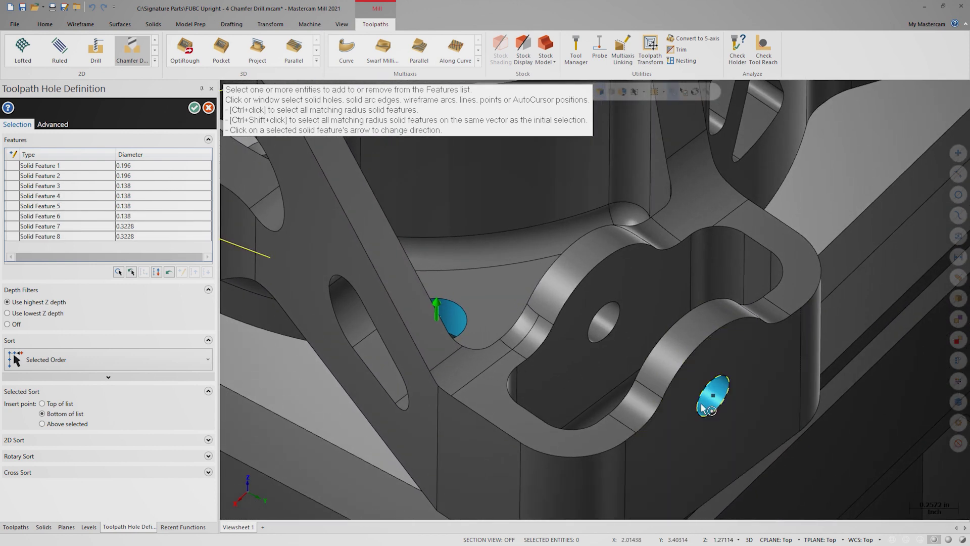
pyautogui.keyDown('ctrl'); pyautogui.click(707, 407); pyautogui.keyUp('ctrl')
pyautogui.scroll(-5, 707, 407)
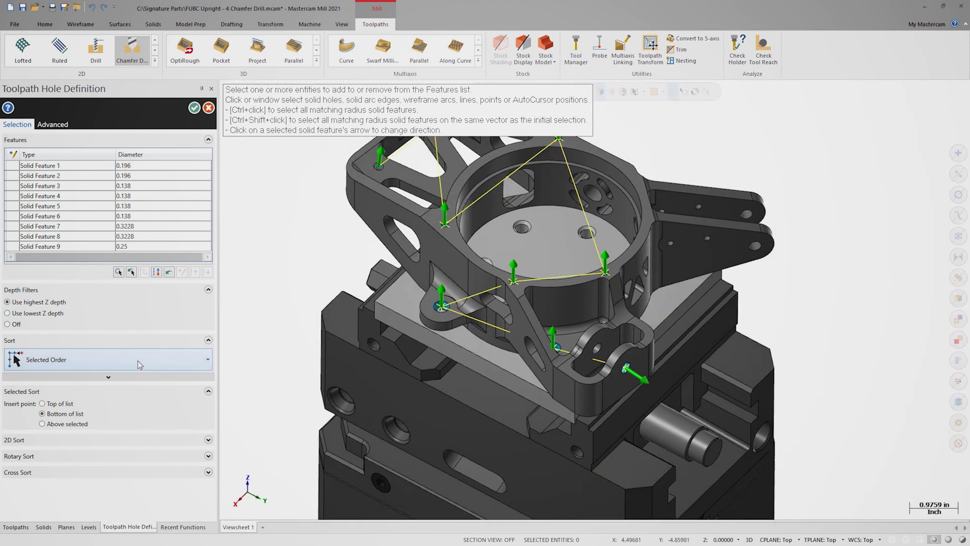
# - Sort the nine holes point to point, starting at Solid Feature 2
pyautogui.click(138, 360)
pyautogui.click(153, 250)
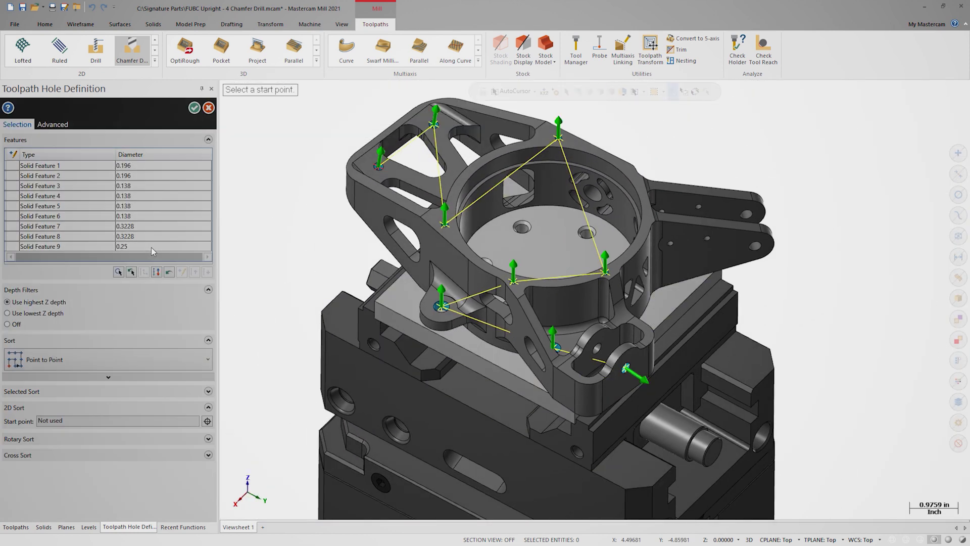
pyautogui.click(435, 126)
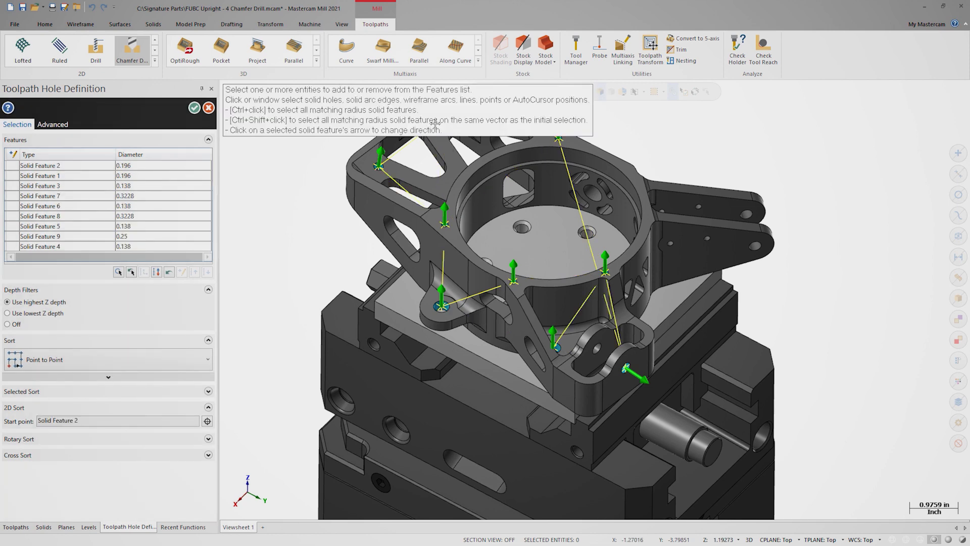
# - Confirm the nine holes and choose the 0.625 spot drill with 0.015 chamfer depth
pyautogui.click(196, 110)
pyautogui.click(254, 139)
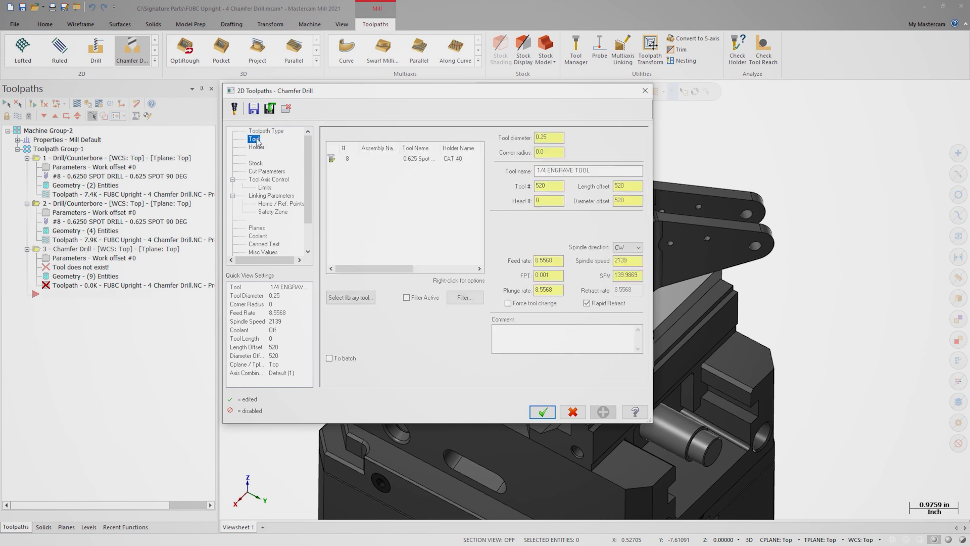
pyautogui.click(402, 161)
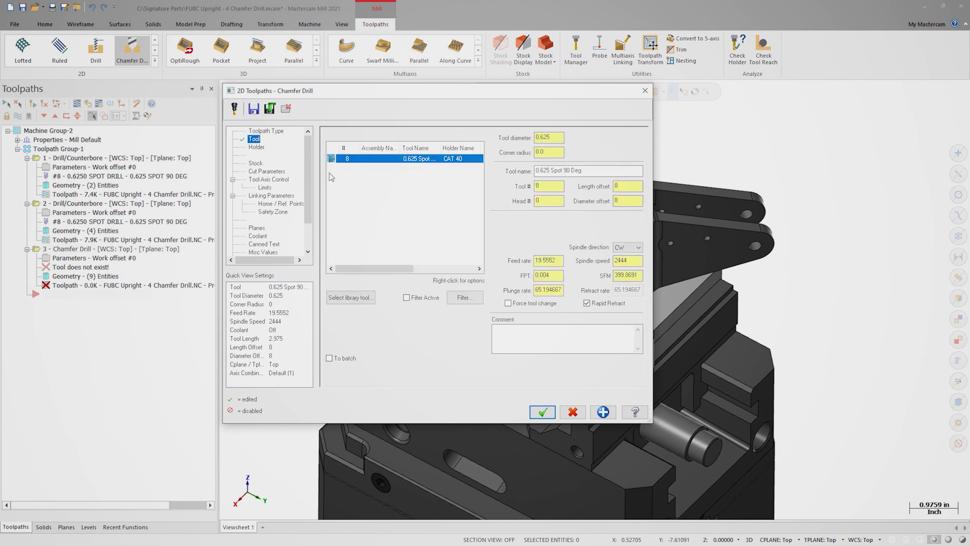
pyautogui.click(278, 172)
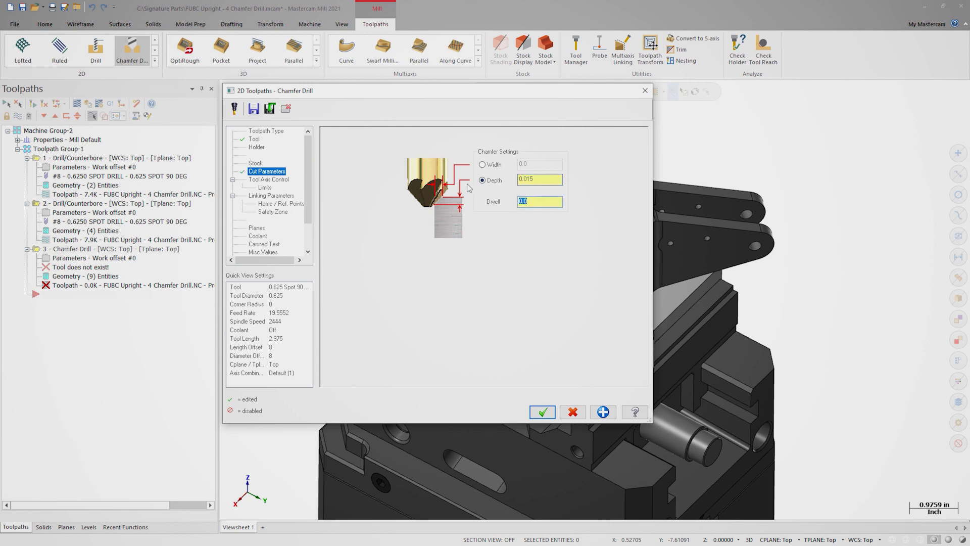
# - Output the tool axis as 5 axis, set clearance to 1, and generate the toolpath
pyautogui.click(276, 180)
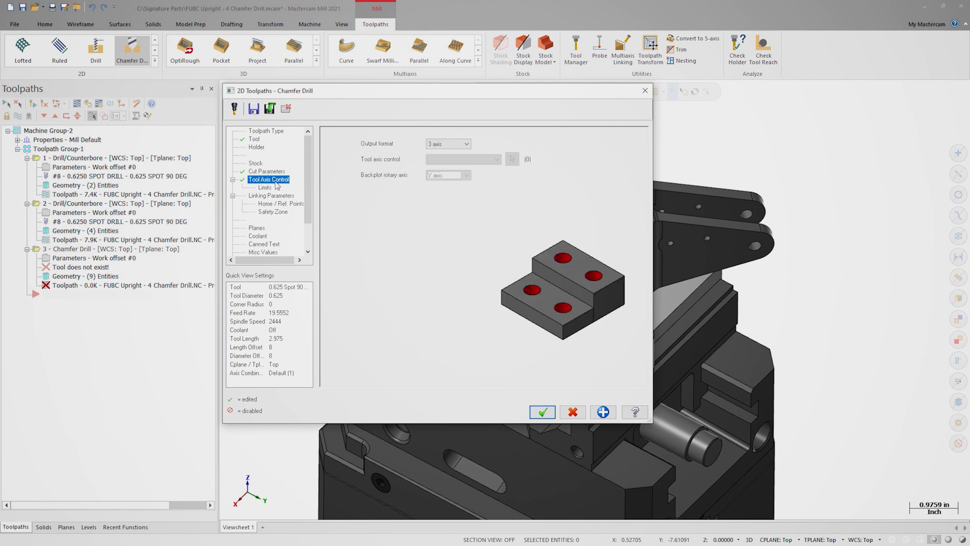
pyautogui.click(442, 146)
pyautogui.click(444, 167)
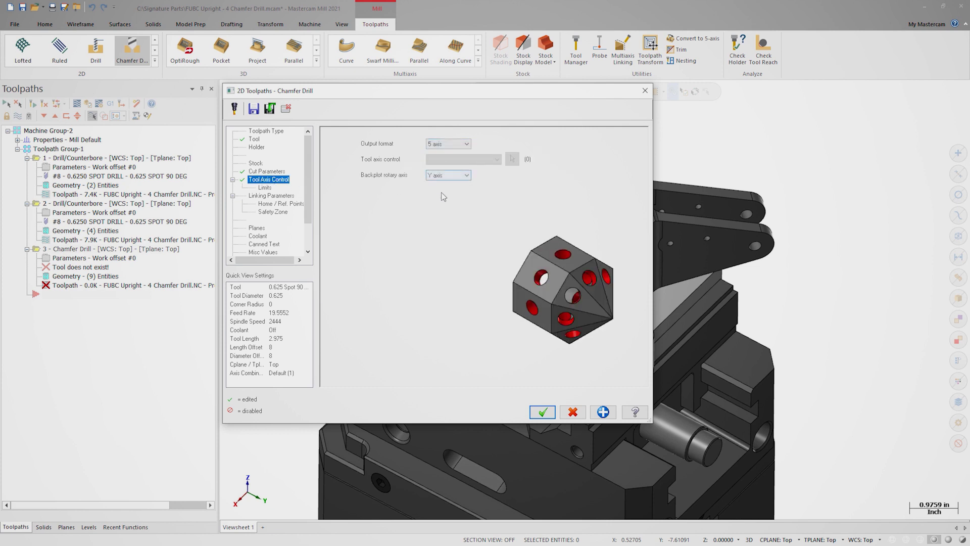
pyautogui.click(275, 198)
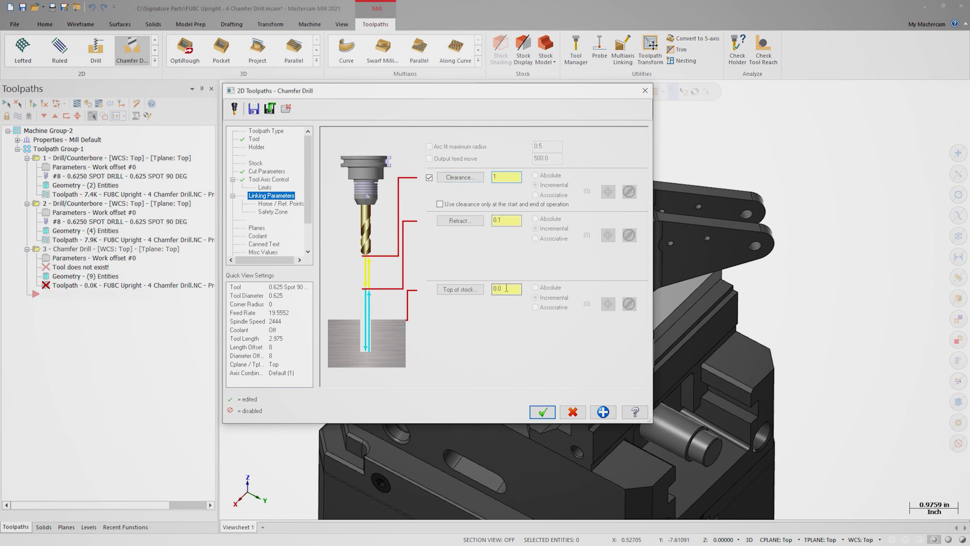
pyautogui.write('1')
pyautogui.click(542, 412)
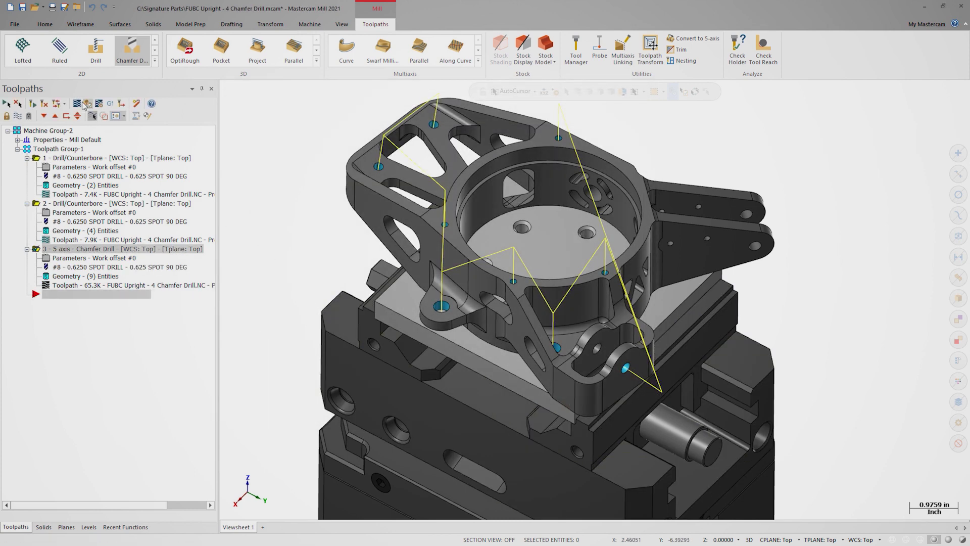
pyautogui.click(86, 105)
pyautogui.moveTo(386, 95); pyautogui.dragTo(913, 147)
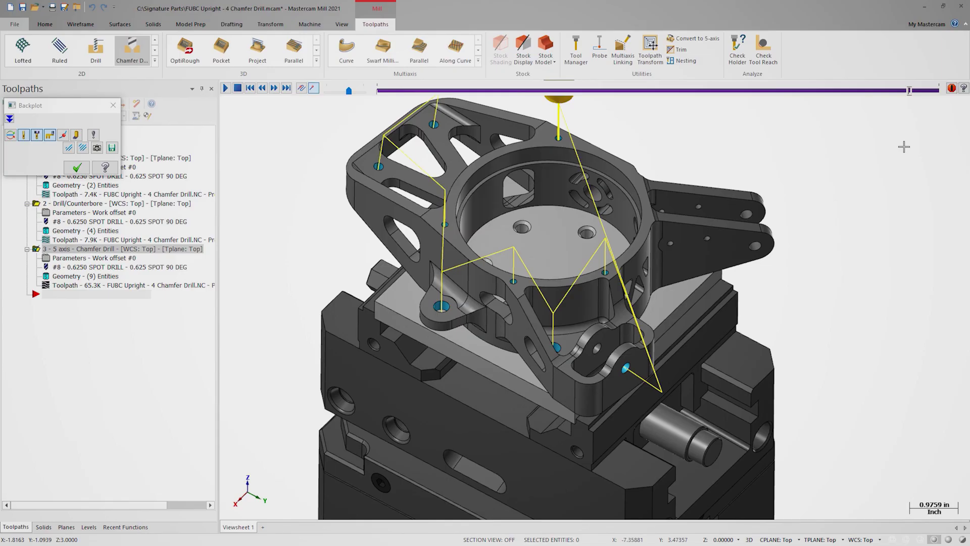
pyautogui.scroll(4, 913, 148)
pyautogui.moveTo(913, 148); pyautogui.dragTo(914, 96, button='middle')
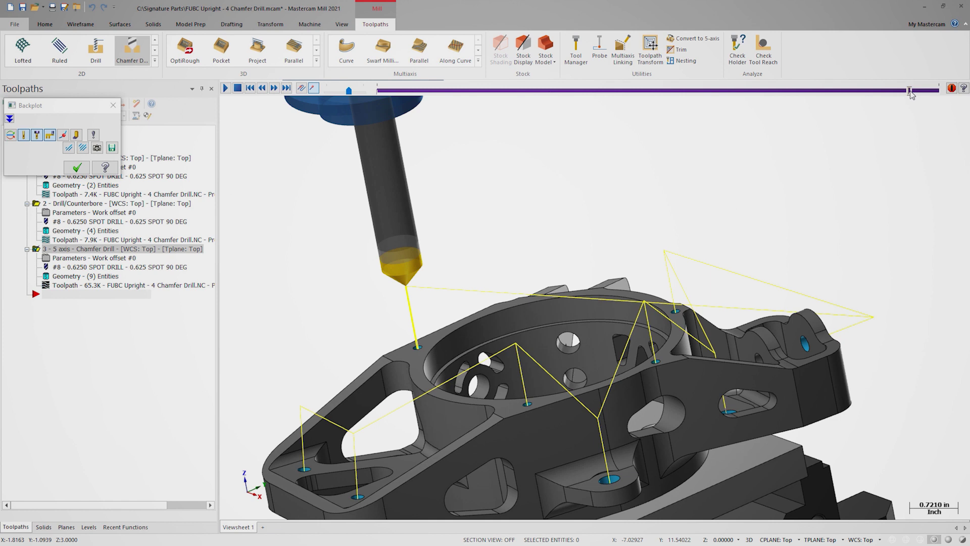
pyautogui.moveTo(910, 92); pyautogui.dragTo(864, 97)
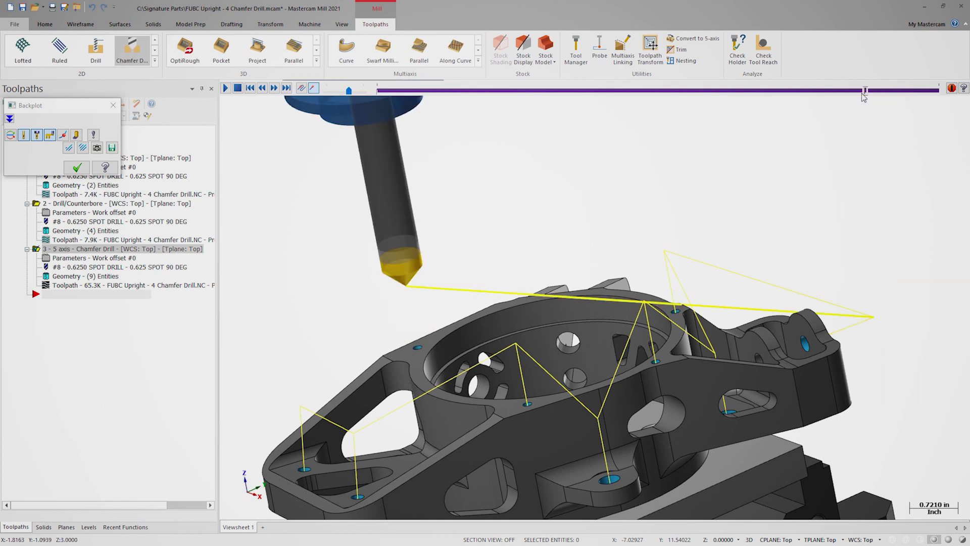
pyautogui.moveTo(864, 97); pyautogui.dragTo(86, 167, button='middle')
pyautogui.click(76, 168)
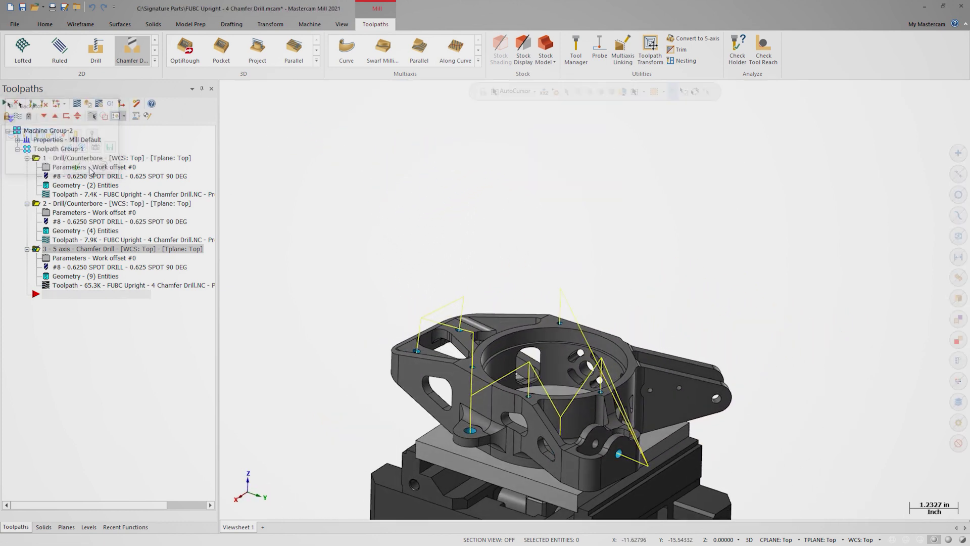
pyautogui.click(92, 258)
# - Enable a Wrap-shaped safety zone with 0.5 additional offset and accept the chamfer drill parameters
pyautogui.click(273, 213)
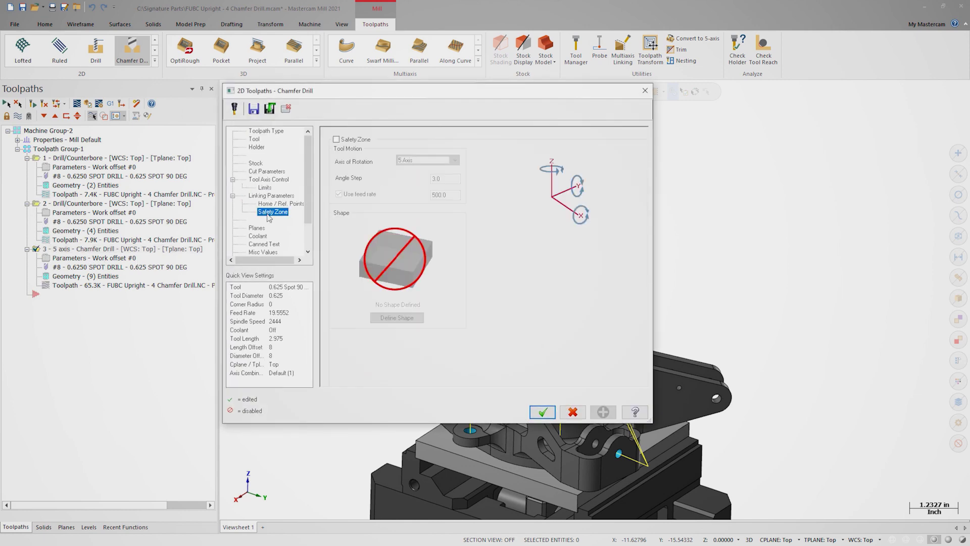
pyautogui.click(336, 140)
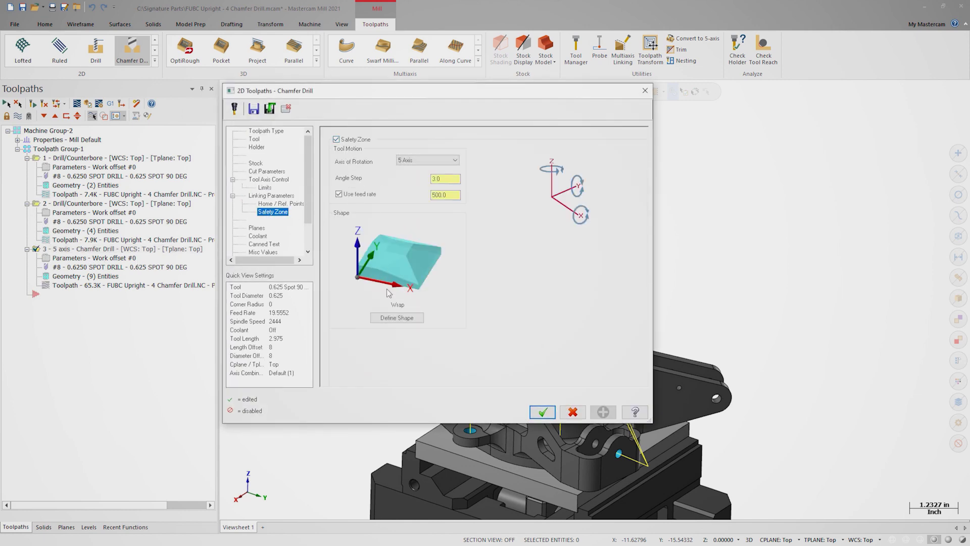
pyautogui.click(389, 316)
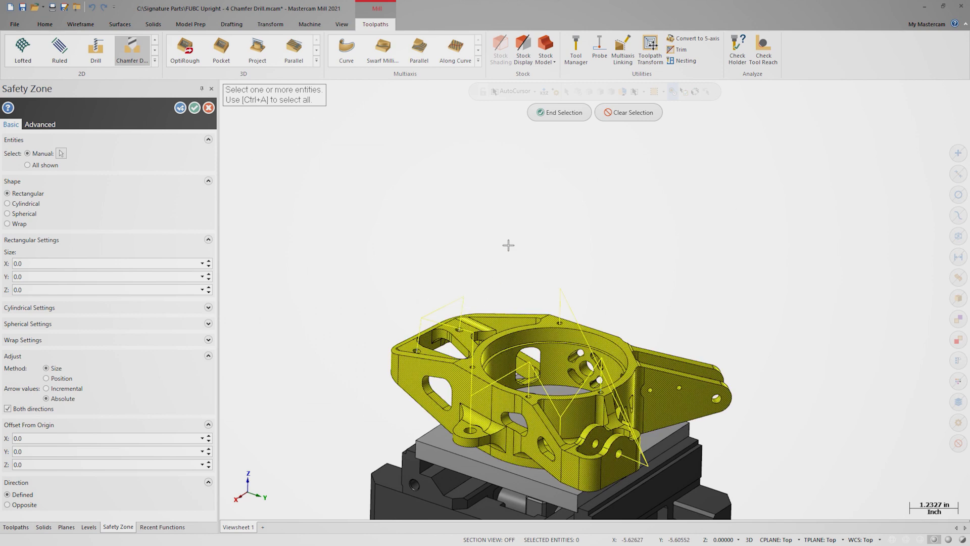
pyautogui.click(549, 112)
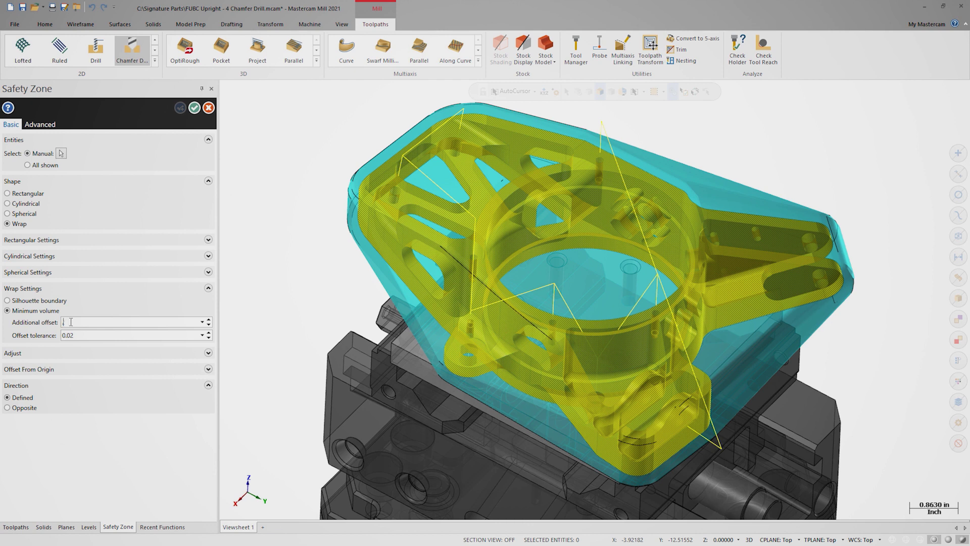
pyautogui.press('Tab')
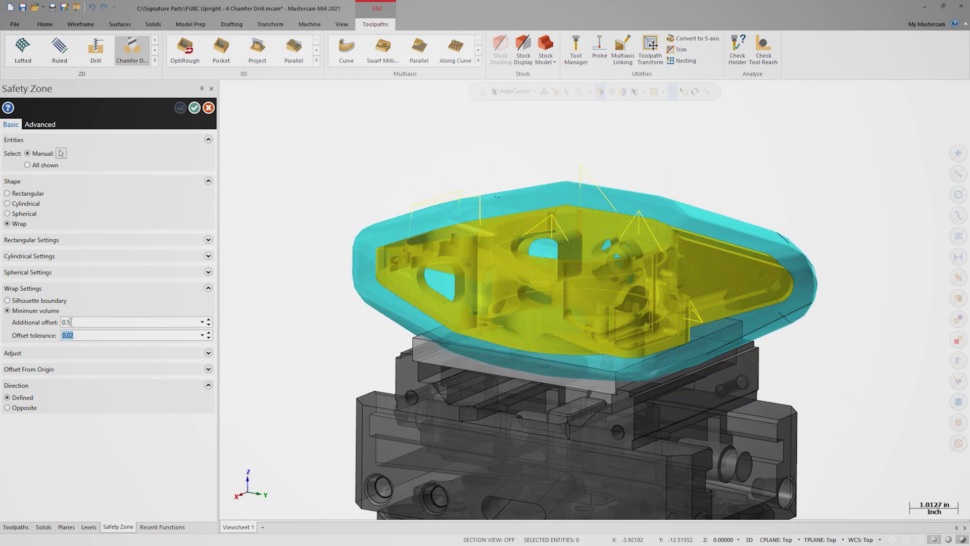
pyautogui.click(194, 108)
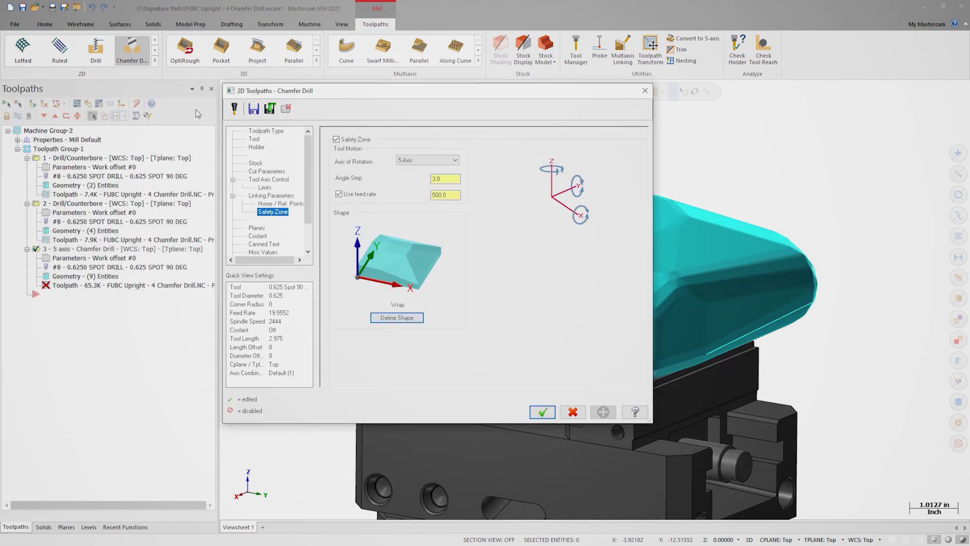
pyautogui.click(541, 412)
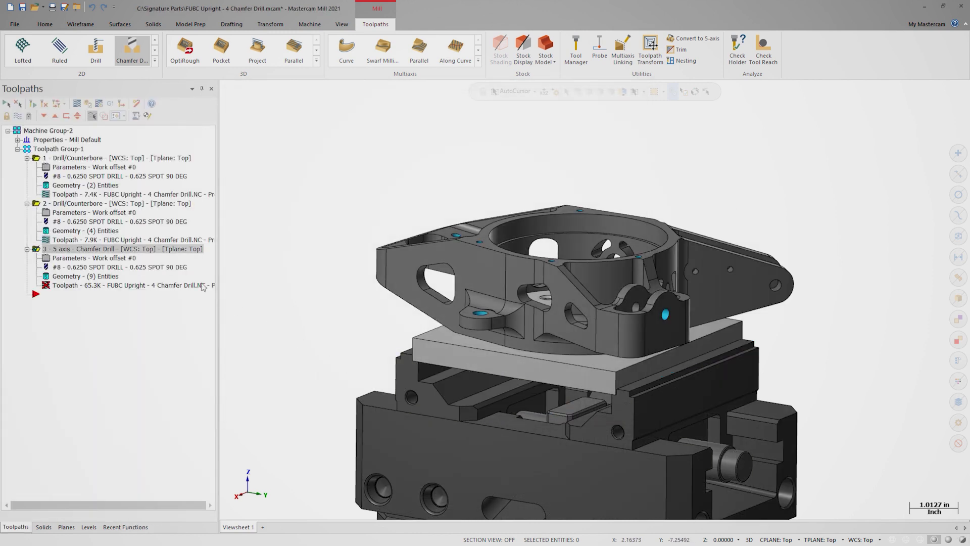
# - Regenerate chamfer operation 3 and backplot it to the end to view the wrapping links
pyautogui.click(77, 103)
pyautogui.moveTo(378, 91); pyautogui.dragTo(825, 90)
pyautogui.moveTo(844, 130); pyautogui.dragTo(959, 117)
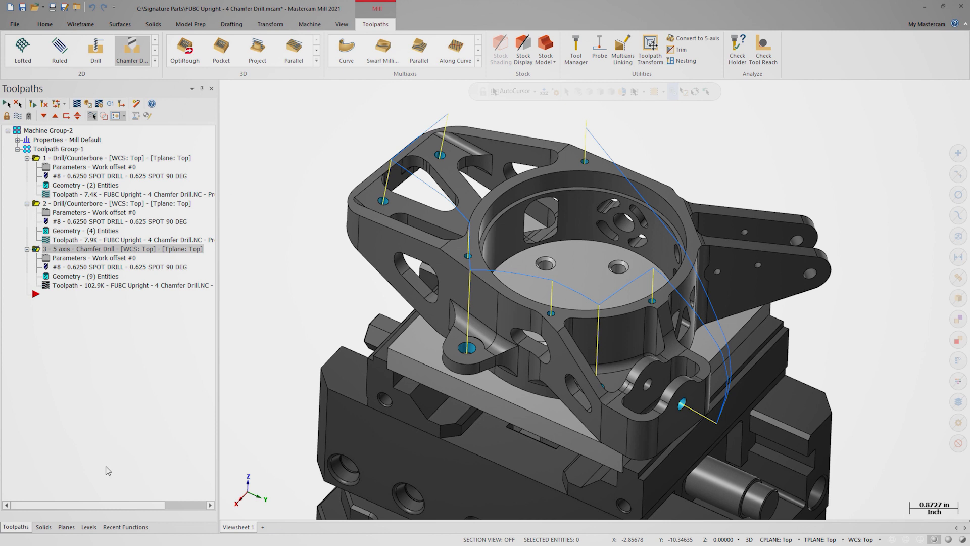
# - Show the Multi Chamfer Sizes level (15) and hide the No Chamfers level (14)
pyautogui.click(89, 527)
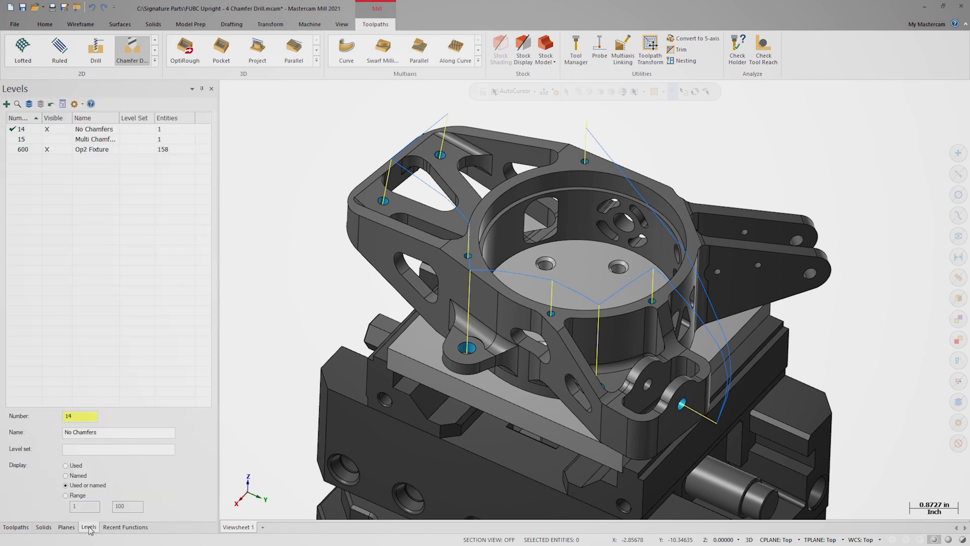
pyautogui.click(48, 139)
pyautogui.click(47, 130)
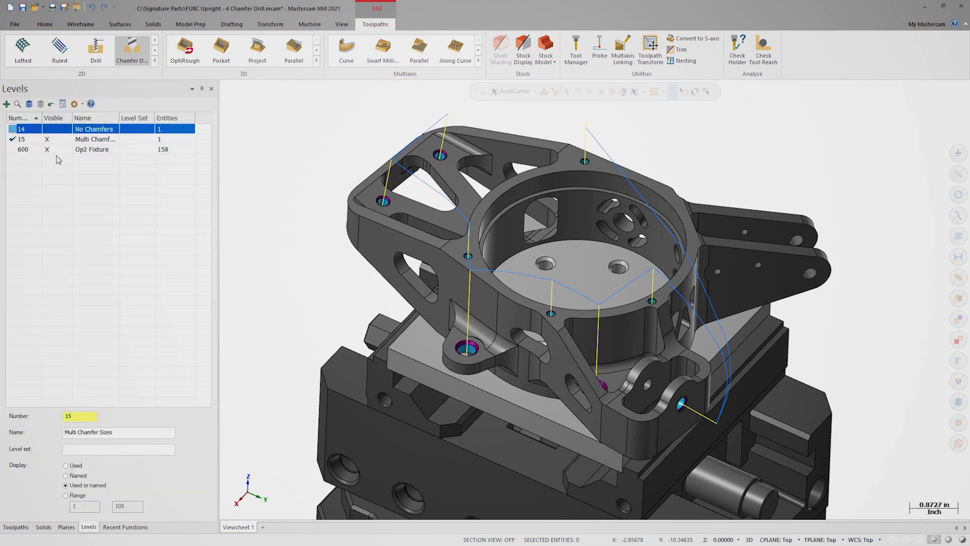
pyautogui.click(16, 528)
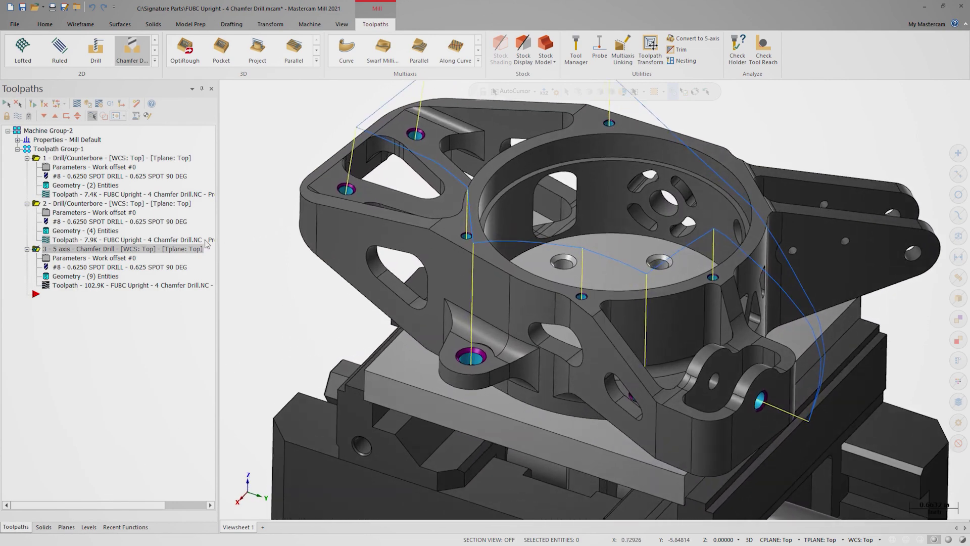
# - Copy operation 3 as operation 4 and replace its holes with the nine holes, including the side-boss hole
pyautogui.moveTo(81, 249); pyautogui.dragTo(99, 302, button='right')
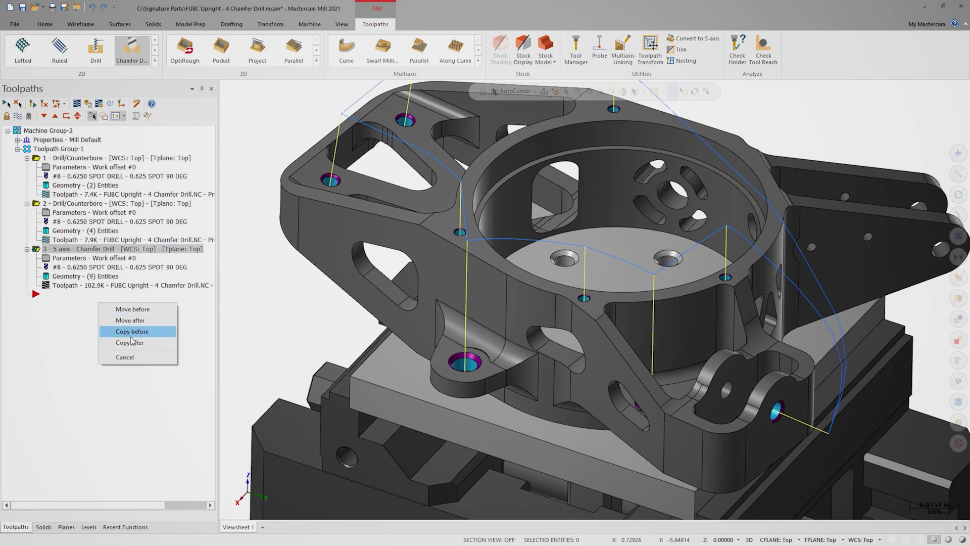
pyautogui.click(127, 344)
pyautogui.click(106, 331)
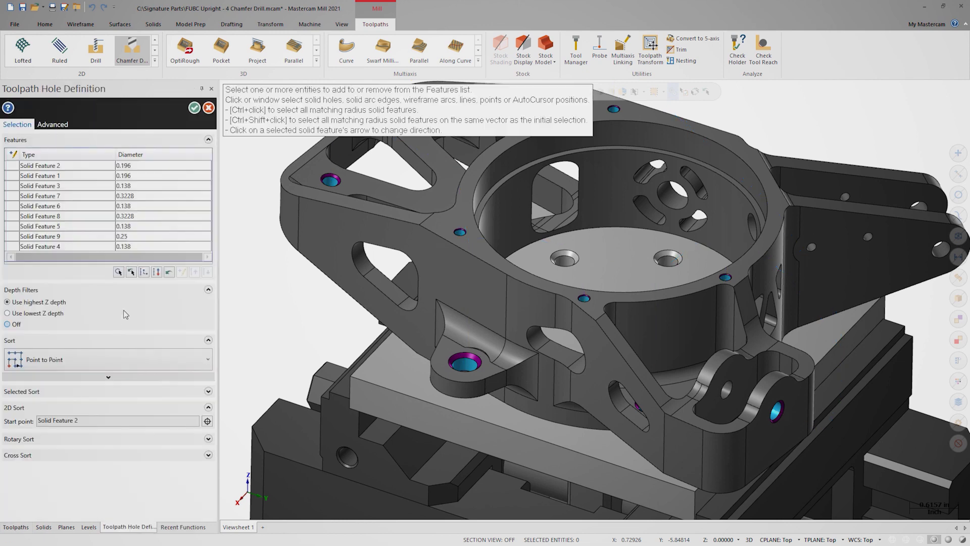
pyautogui.rightClick(124, 206)
pyautogui.click(168, 304)
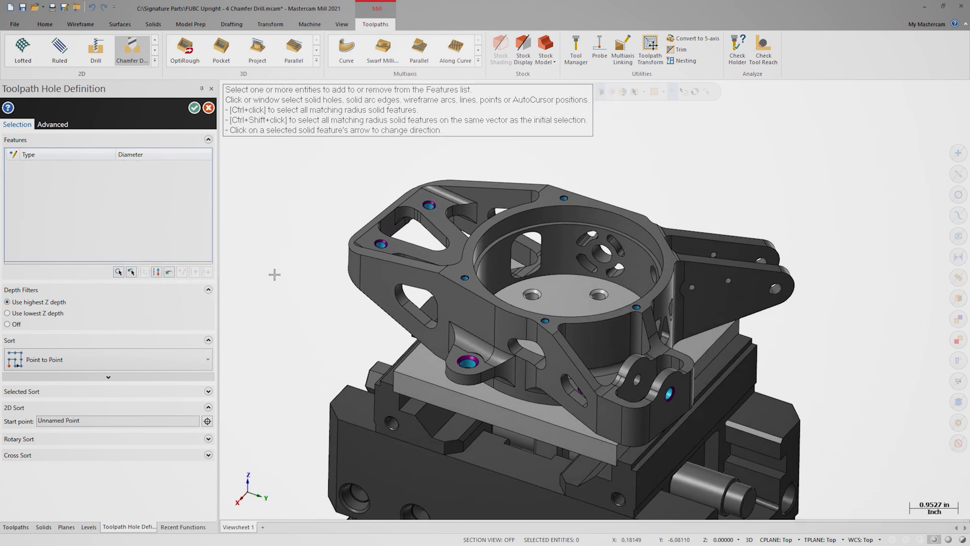
pyautogui.keyDown('ctrl'); pyautogui.click(382, 244); pyautogui.keyUp('ctrl')
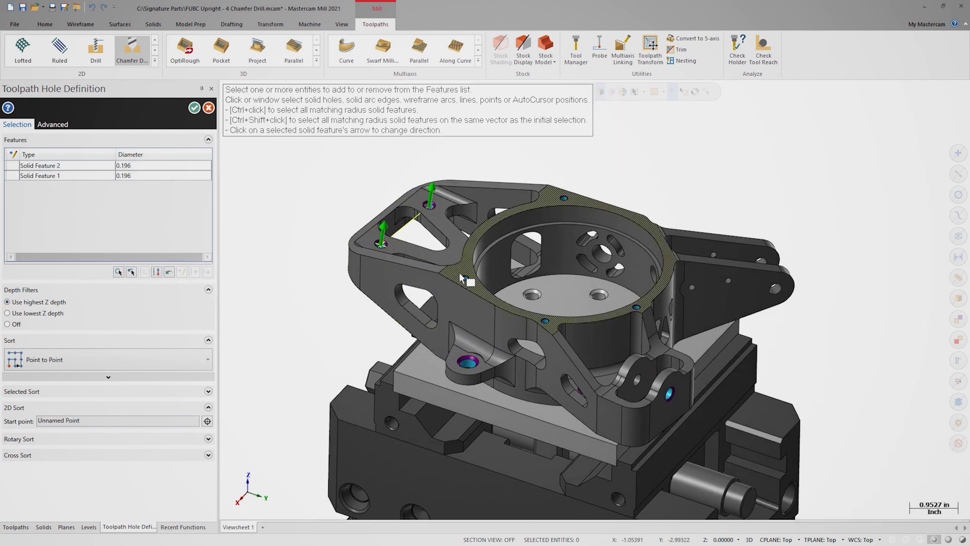
pyautogui.keyDown('ctrl'); pyautogui.click(465, 279); pyautogui.keyUp('ctrl')
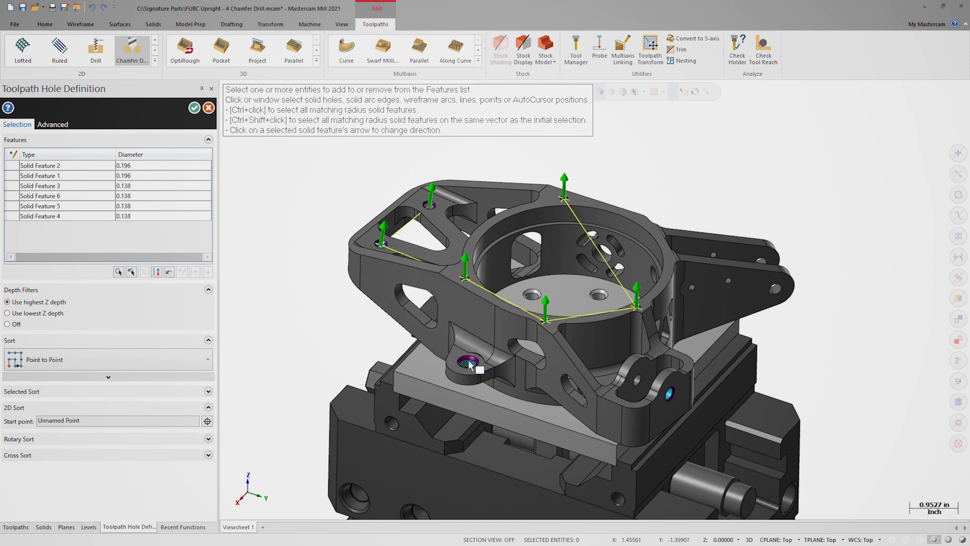
pyautogui.keyDown('ctrl'); pyautogui.click(467, 361); pyautogui.keyUp('ctrl')
pyautogui.scroll(5, 637, 388)
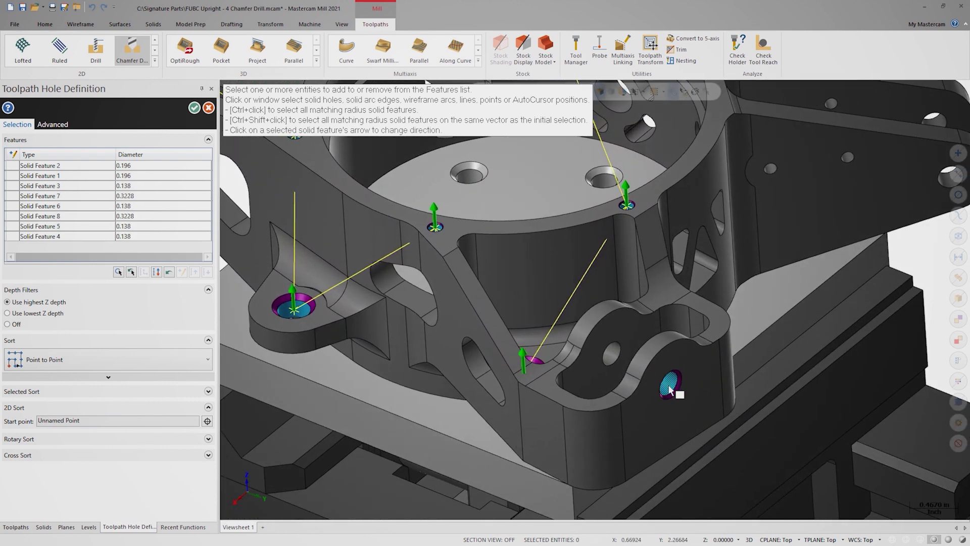
pyautogui.click(670, 389)
pyautogui.scroll(-5, 670, 389)
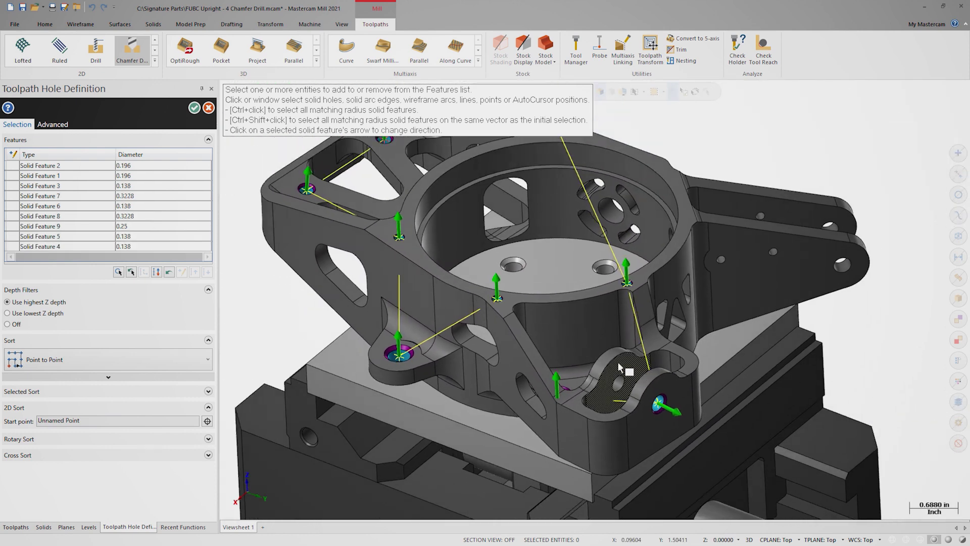
pyautogui.click(194, 107)
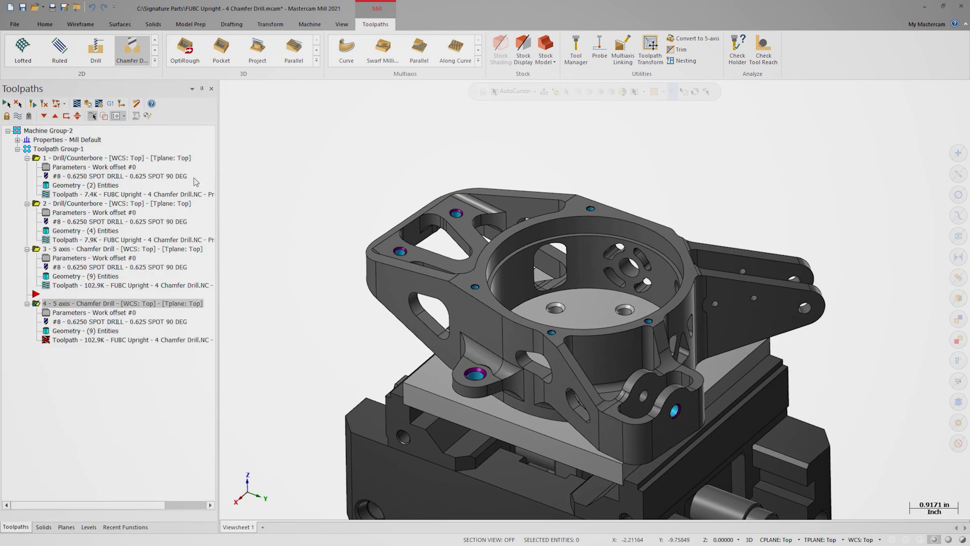
# - Change operation 4's chamfer depth to 0.0 and regenerate its toolpath
pyautogui.click(117, 313)
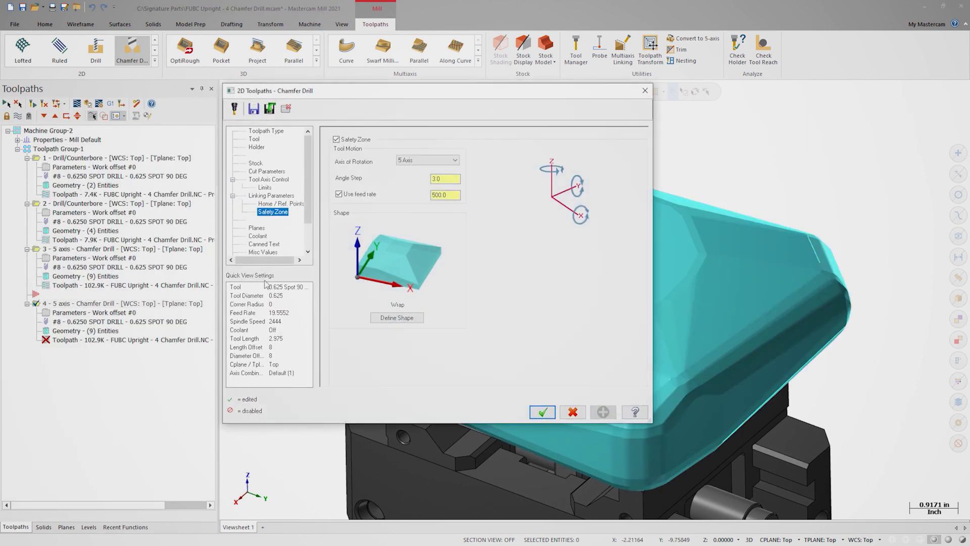
pyautogui.click(267, 172)
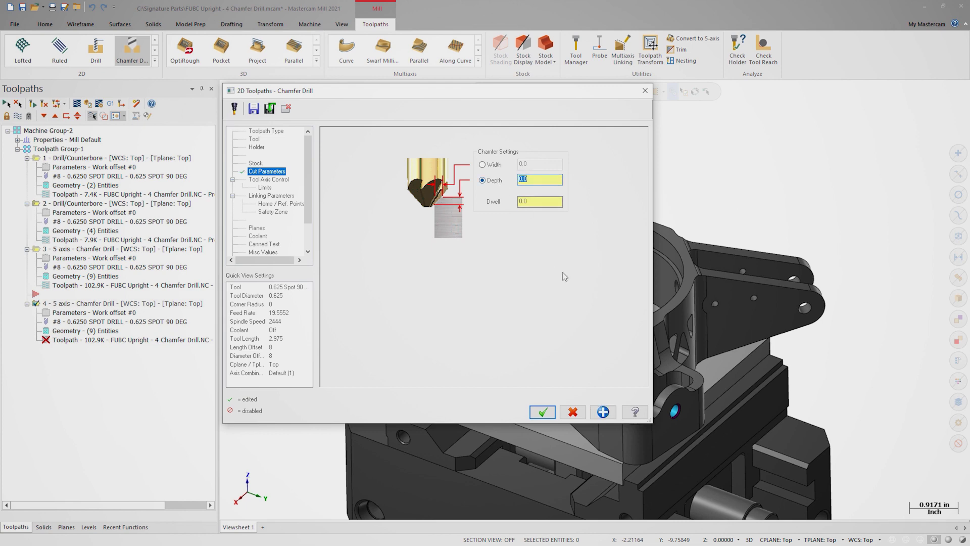
pyautogui.click(542, 413)
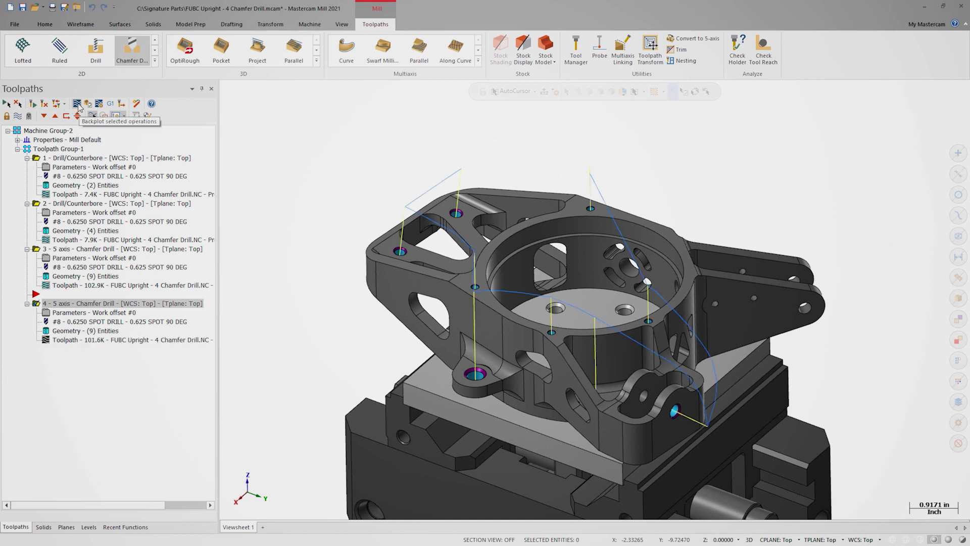
pyautogui.click(76, 104)
# - Scrub operation 4's backplot and zoom in on the spot drill seated in a lug hole
pyautogui.moveTo(382, 90); pyautogui.dragTo(640, 103)
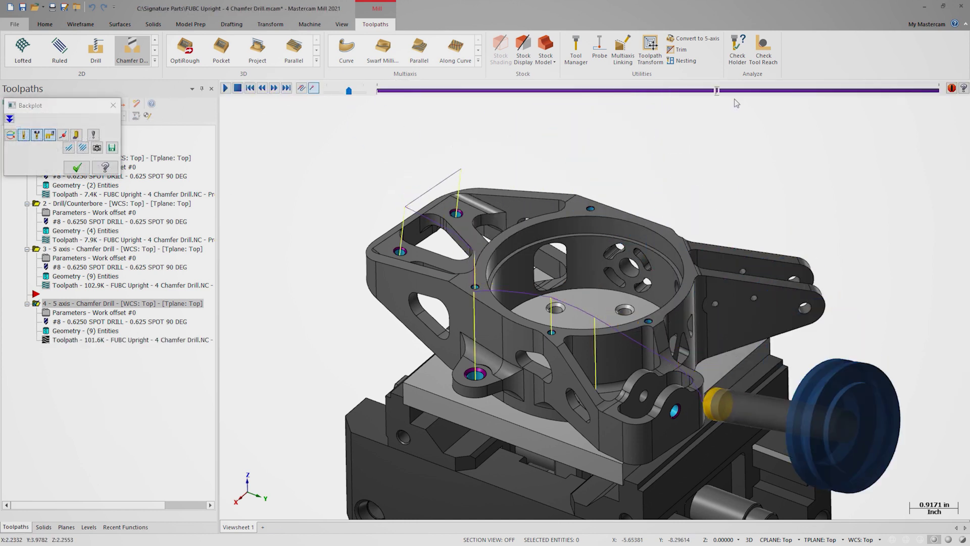
pyautogui.moveTo(938, 90); pyautogui.dragTo(575, 137)
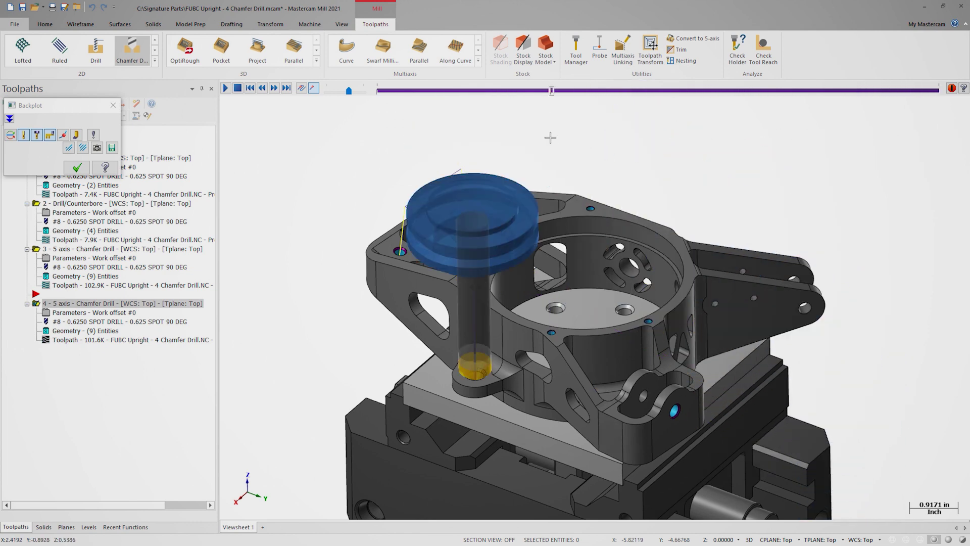
pyautogui.scroll(8, 525, 166)
pyautogui.scroll(5, 528, 171)
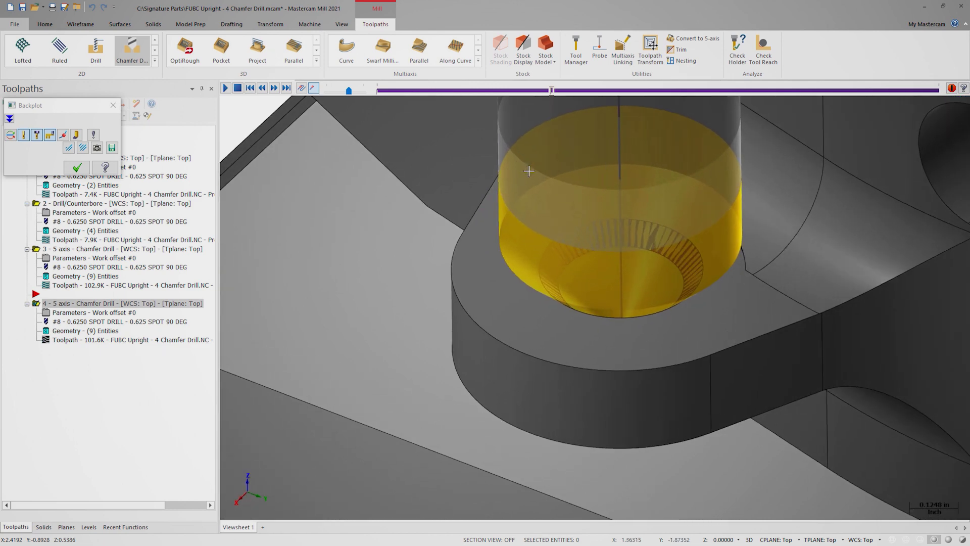
pyautogui.scroll(-5, 528, 171)
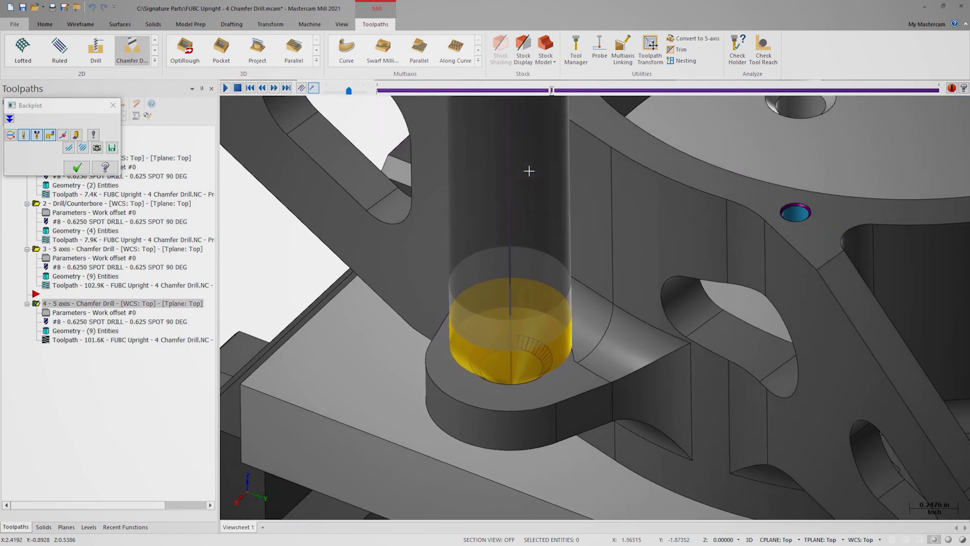
pyautogui.scroll(-10, 528, 171)
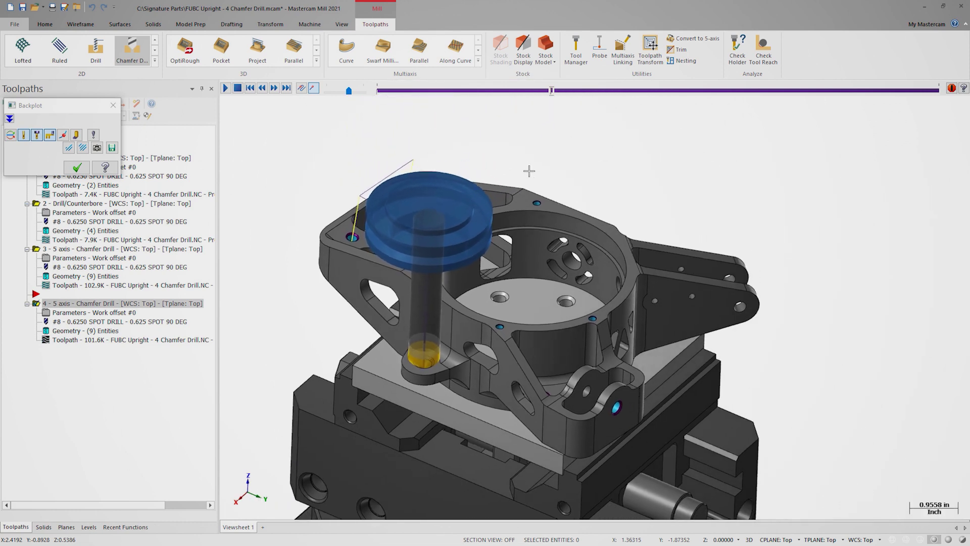
pyautogui.scroll(-1, 528, 170)
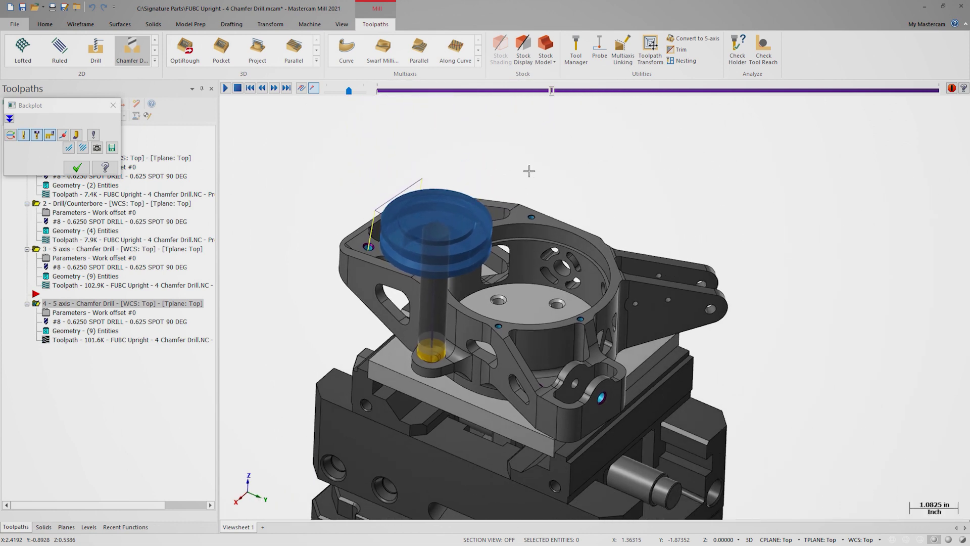